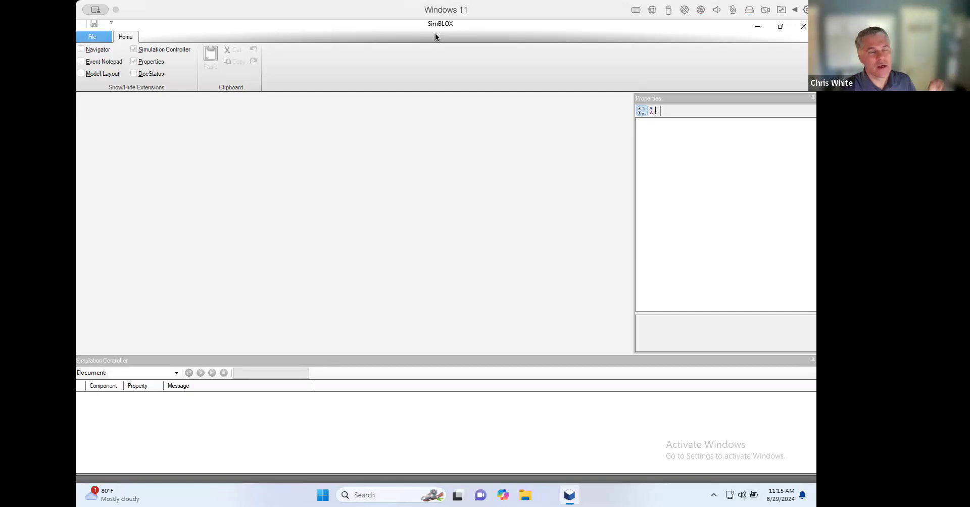
left_click(95, 39)
left_click(100, 81)
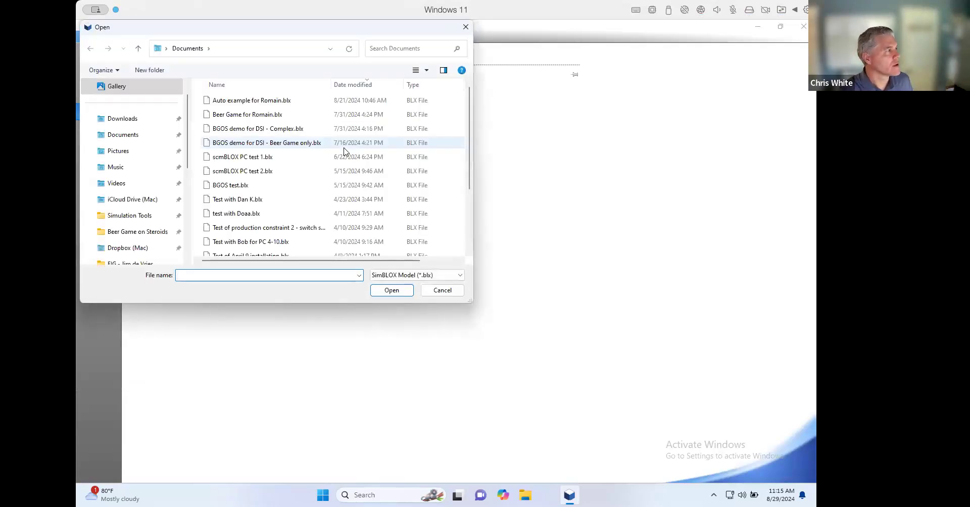
left_click(442, 290)
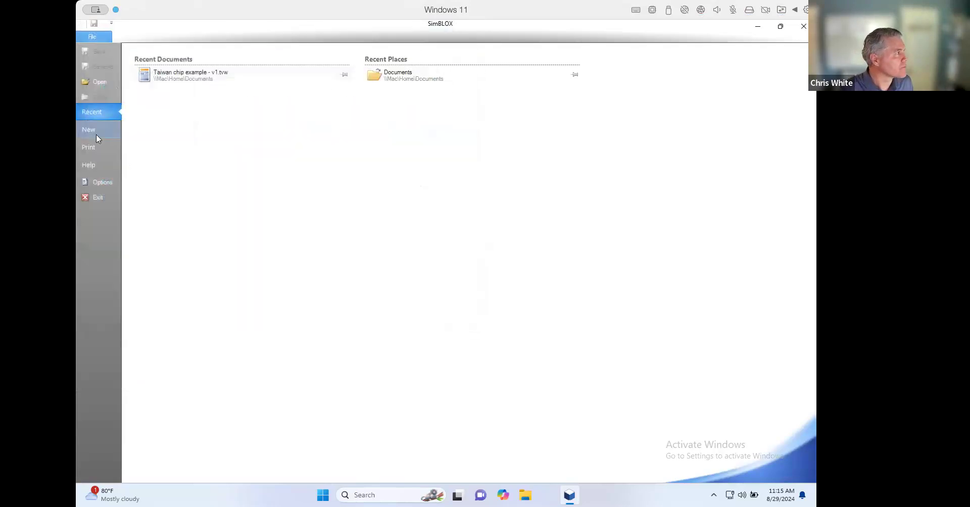
- Create a new model from the scm template
left_click(91, 131)
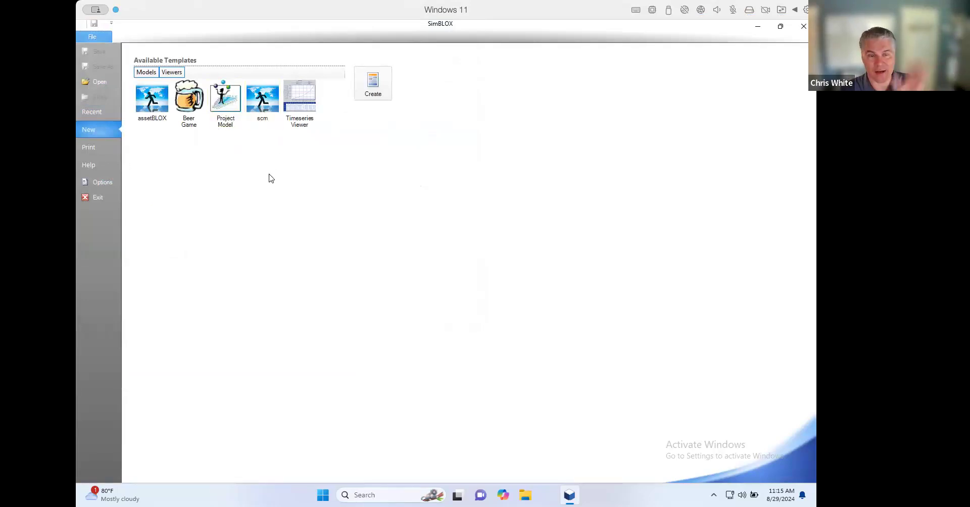
left_click(262, 100)
left_click(373, 85)
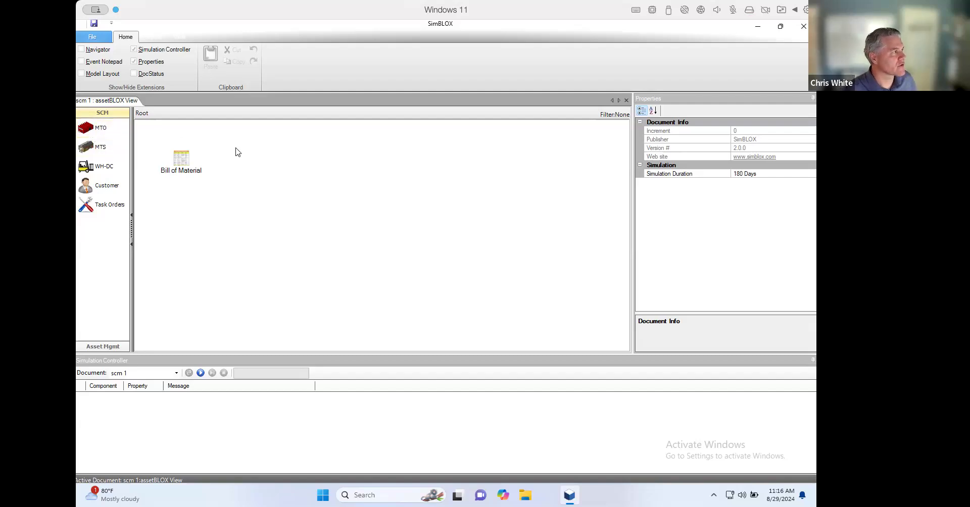
- Place an MTO, an MTS, a WH-DC and a Customer component in the root view, looking over their properties
left_click(287, 182)
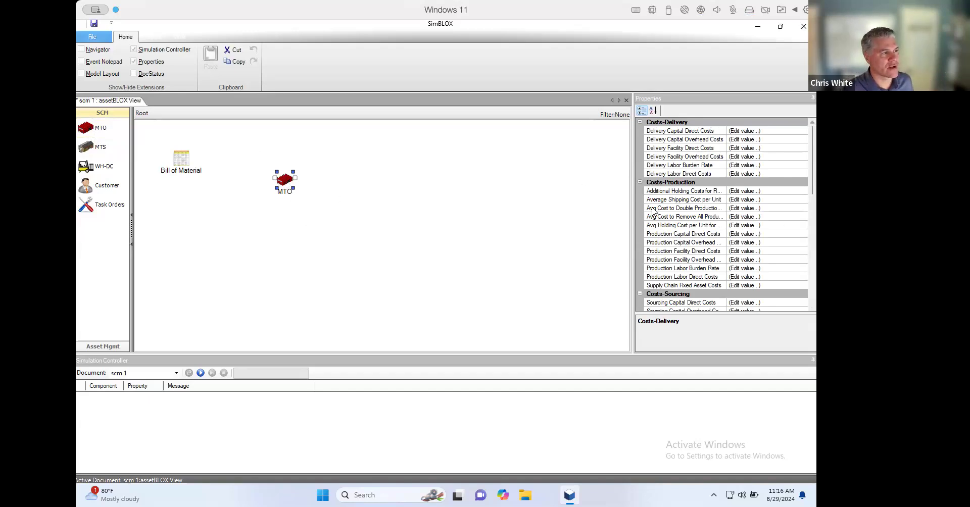
mouse_move(810, 140)
left_mouse_down()
mouse_move(815, 254)
mouse_move(815, 142)
left_mouse_up()
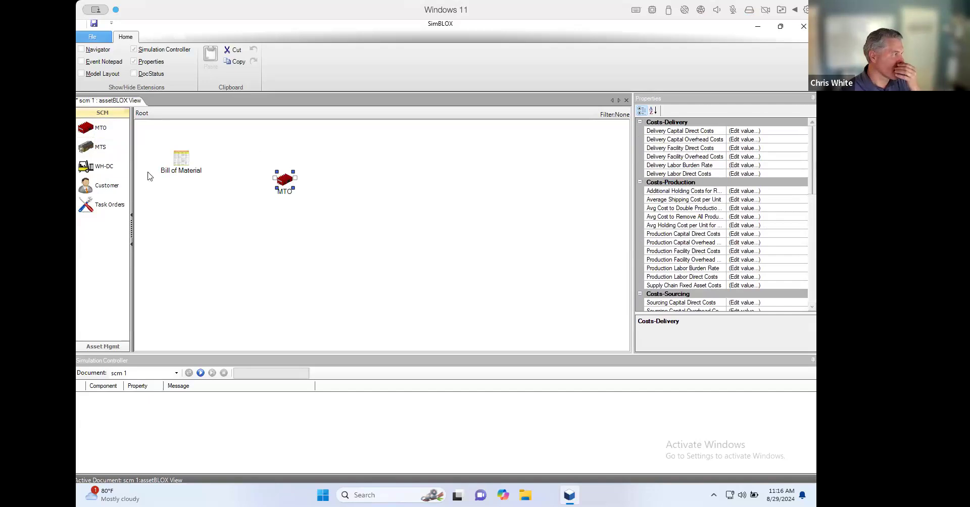
left_click_drag(89, 149, 266, 258)
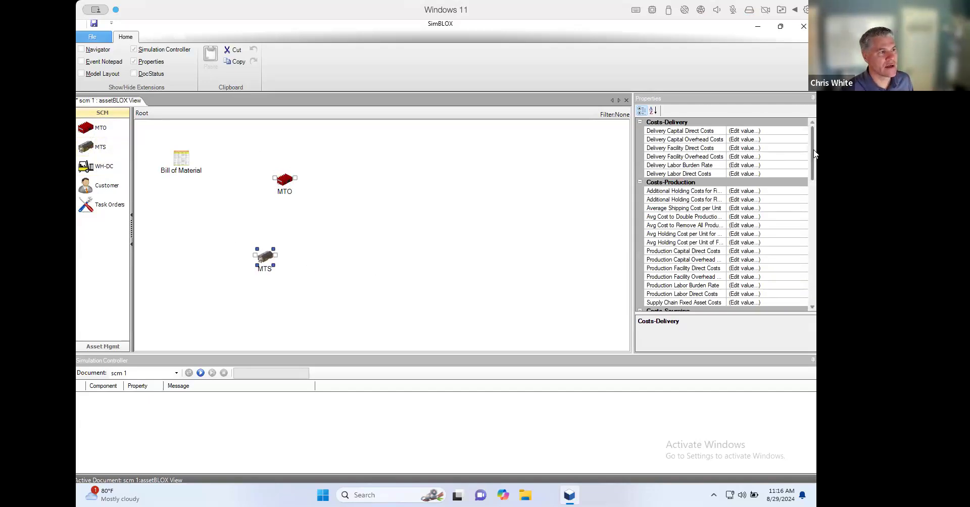
mouse_move(812, 151)
left_mouse_down()
mouse_move(813, 274)
mouse_move(812, 166)
left_mouse_up()
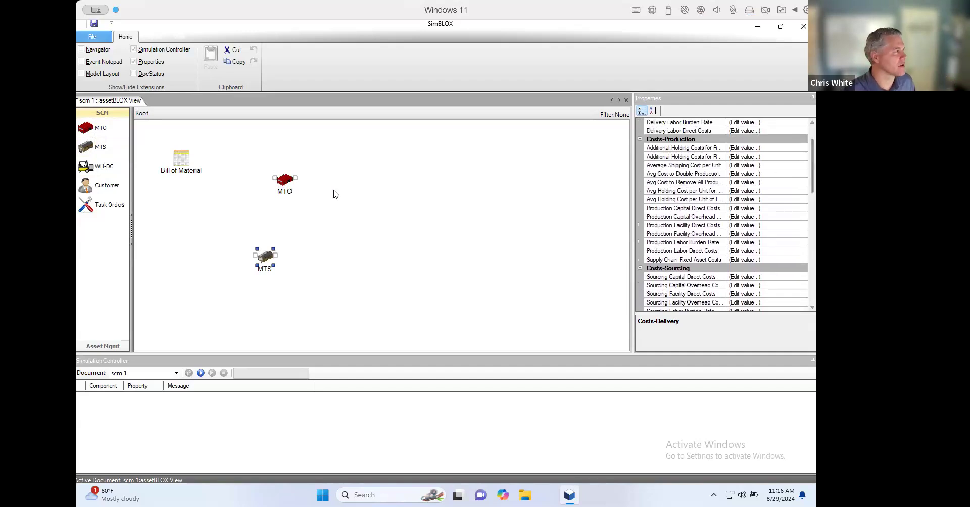
left_click_drag(98, 165, 392, 219)
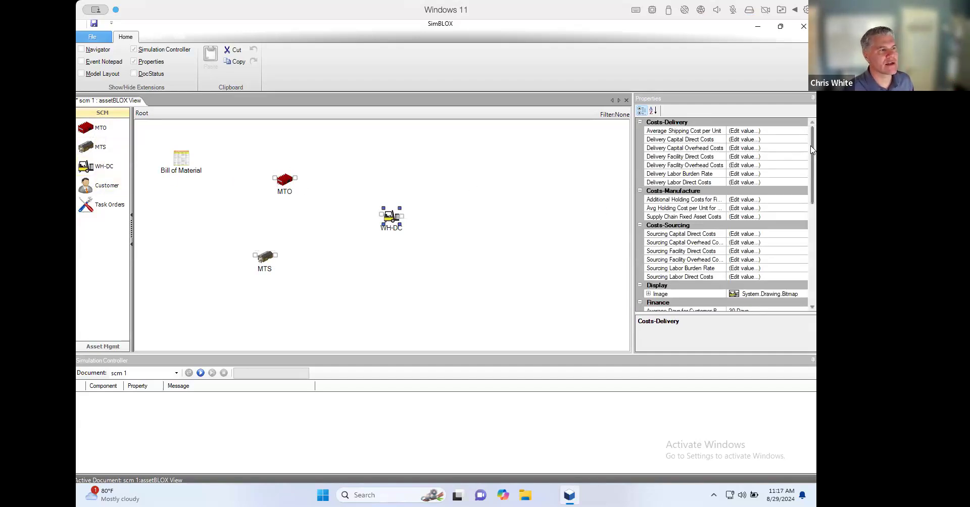
mouse_move(813, 150)
left_mouse_down()
mouse_move(813, 240)
mouse_move(816, 148)
left_mouse_up()
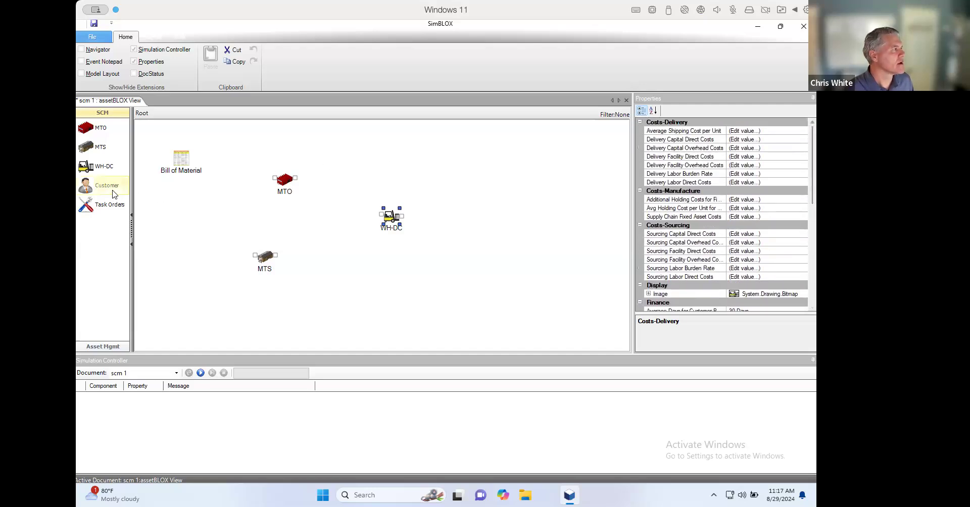
left_click_drag(111, 189, 506, 178)
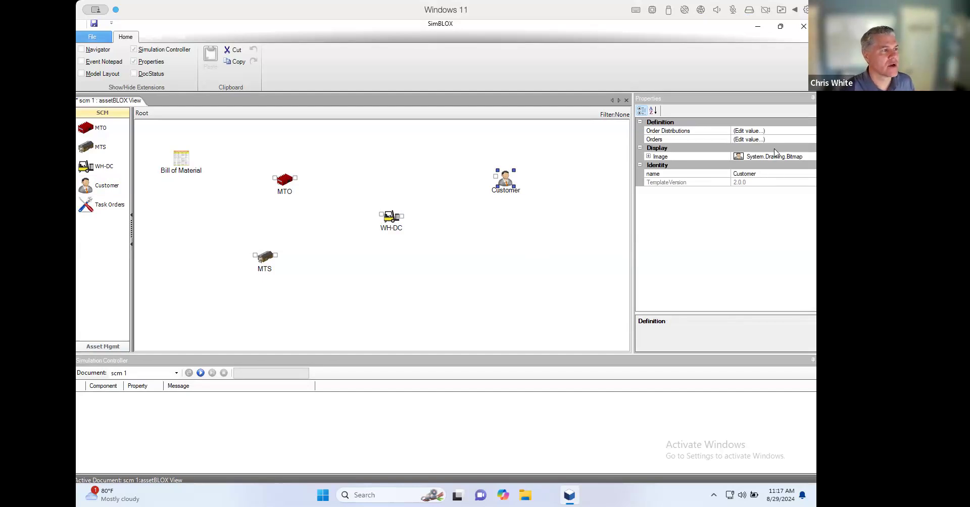
- Define the Customer's orders as 100 units initially and 120 units at day 50
left_click(796, 140)
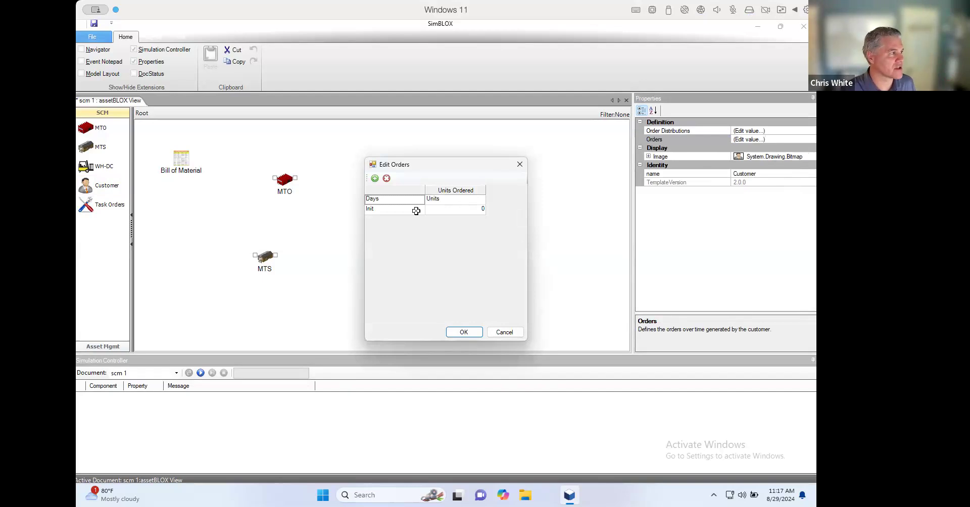
left_click(464, 210)
type("100")
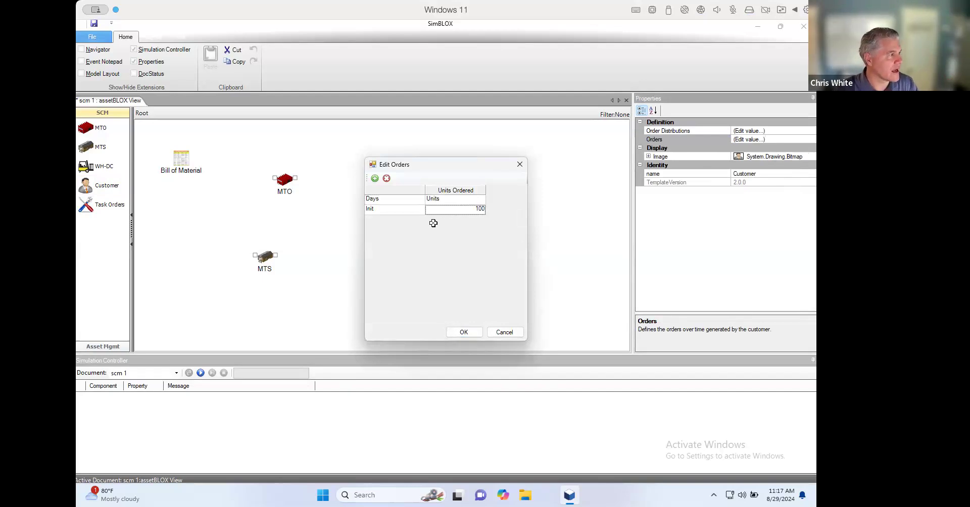
left_click(374, 178)
left_click(413, 221)
type("50")
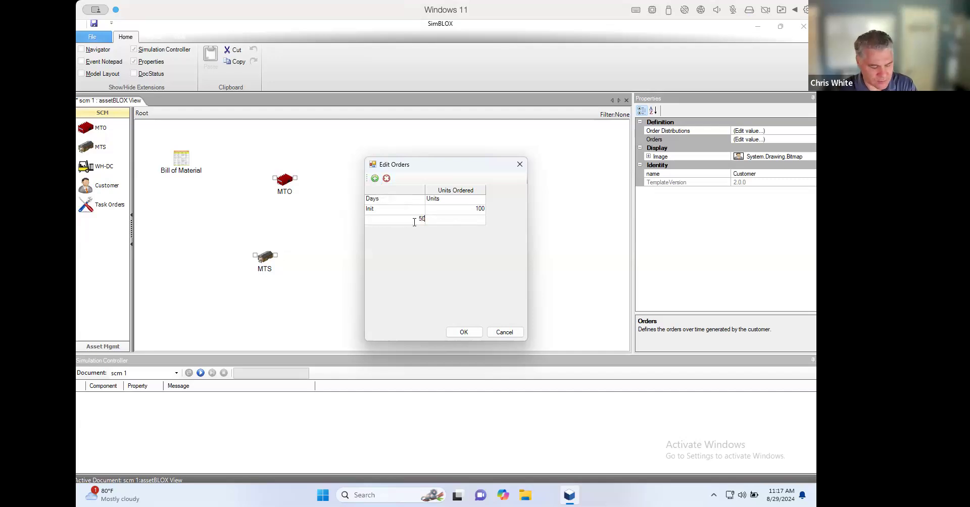
key("Tab")
type("12")
key("Return")
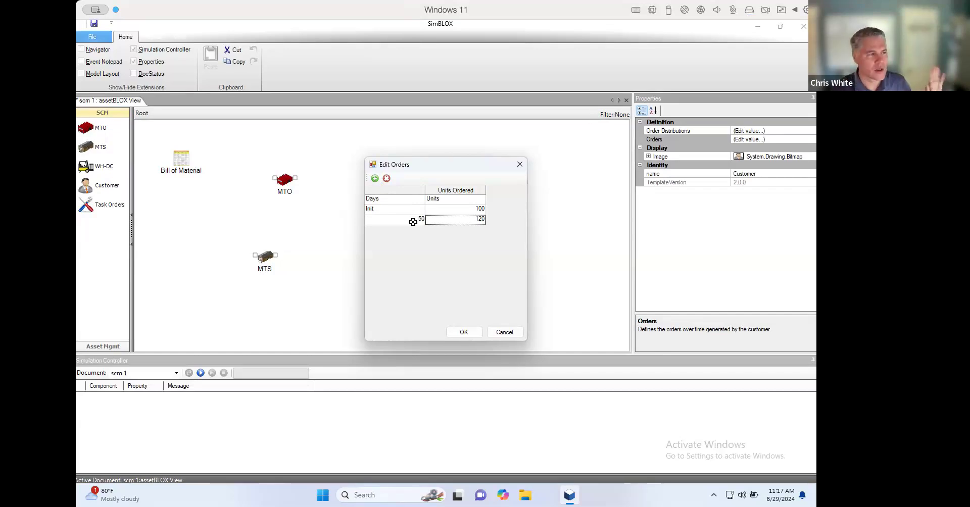
left_click(475, 331)
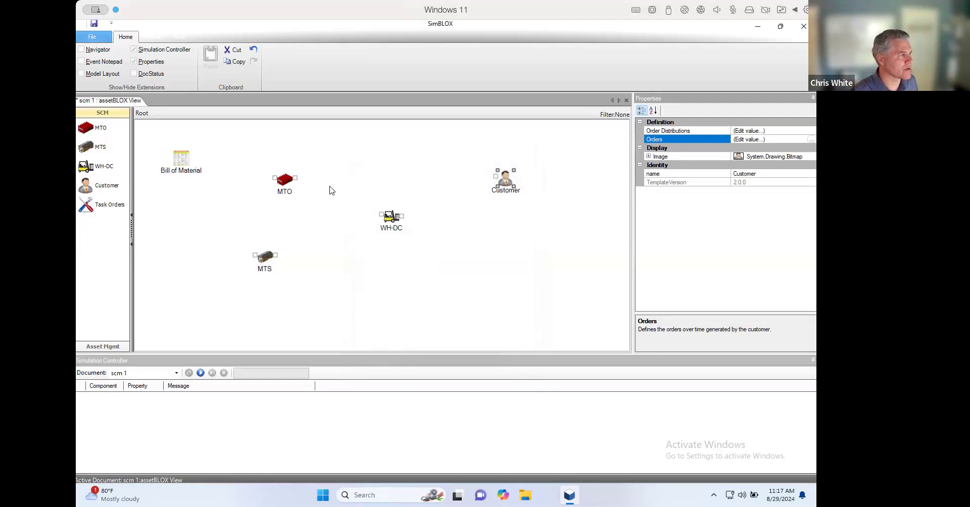
- Connect the MTO and MTS outputs to the WH-DC, and the WH-DC output to the Customer
left_click_drag(298, 179, 383, 216)
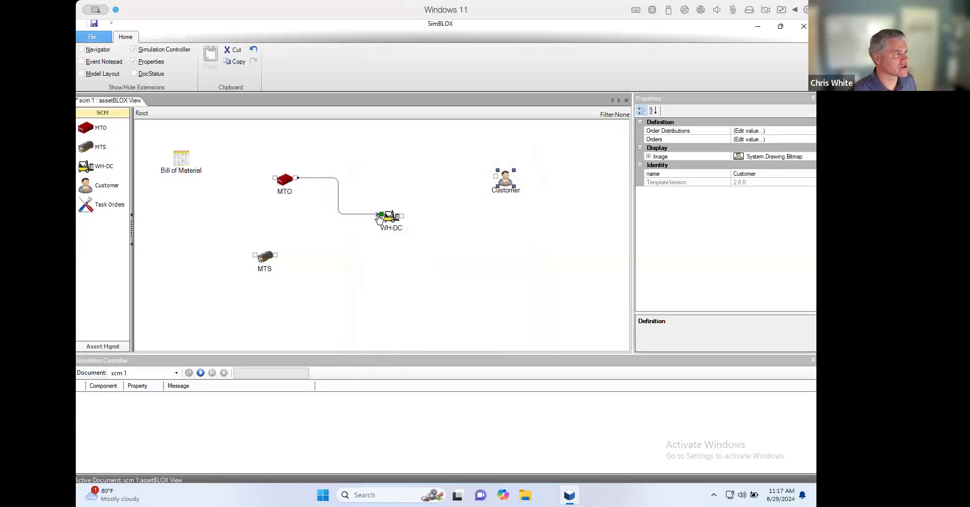
left_click_drag(278, 255, 493, 177)
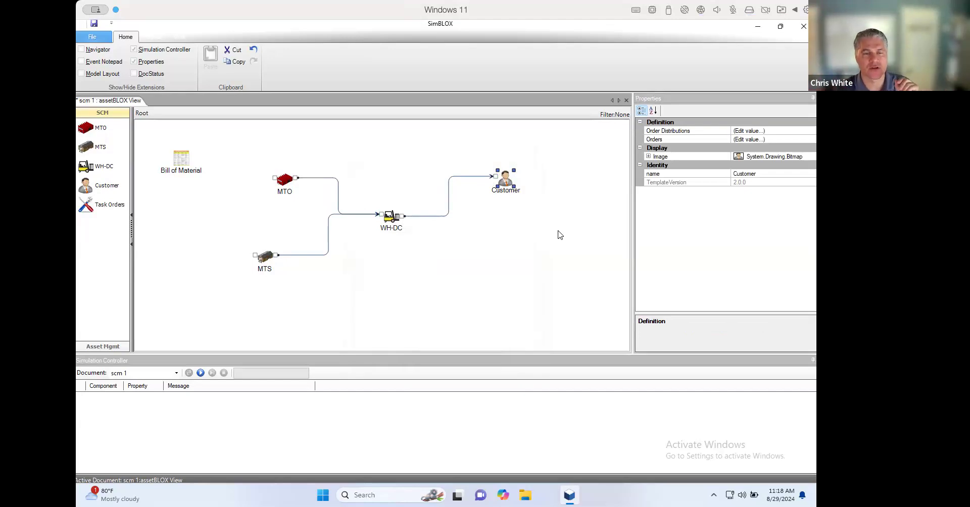
- Add three materials inside the Bill of Material and link two of them as inputs to the first one
double_click(181, 162)
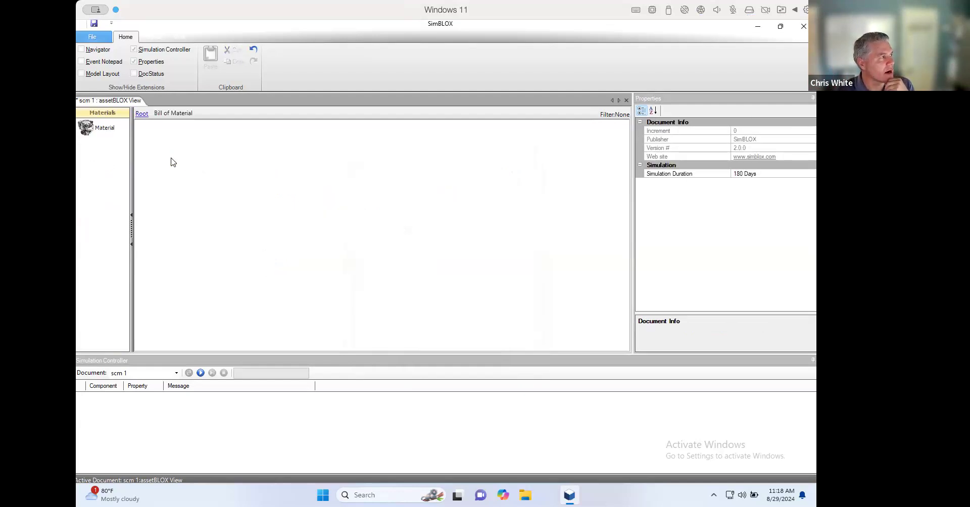
left_click_drag(88, 127, 337, 155)
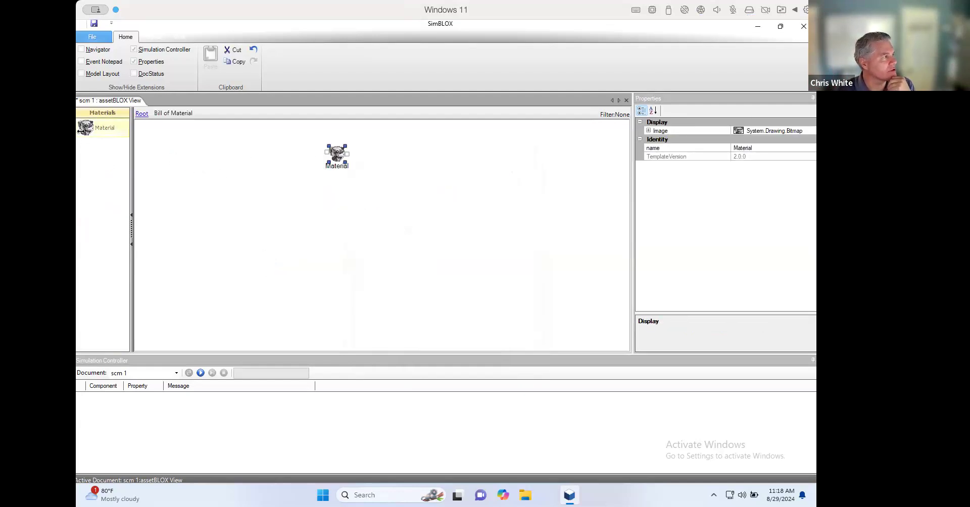
left_click_drag(88, 132, 222, 182)
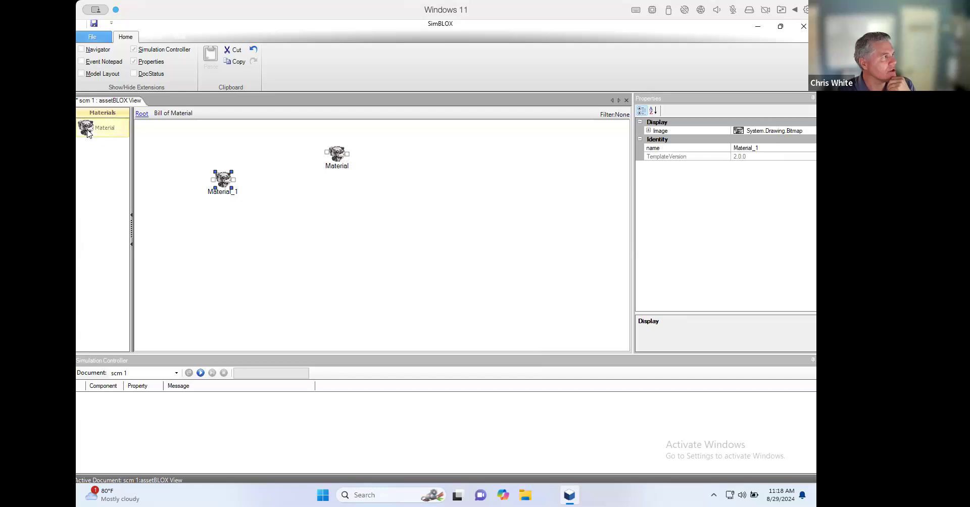
left_click_drag(253, 229, 242, 236)
left_click_drag(236, 180, 324, 153)
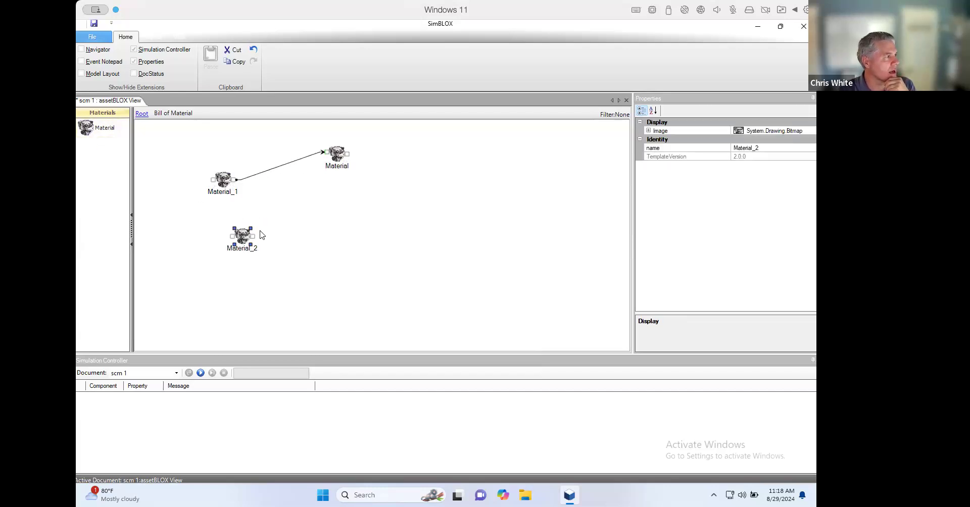
left_click_drag(256, 236, 323, 153)
- Rename the parent material Car and its two input materials Engine and Tire
double_click(334, 168)
type("Car")
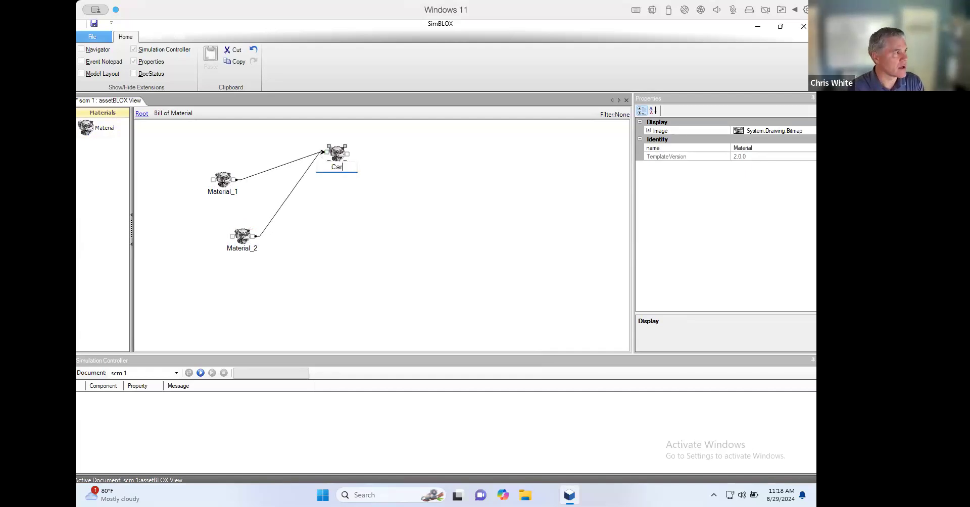
double_click(235, 193)
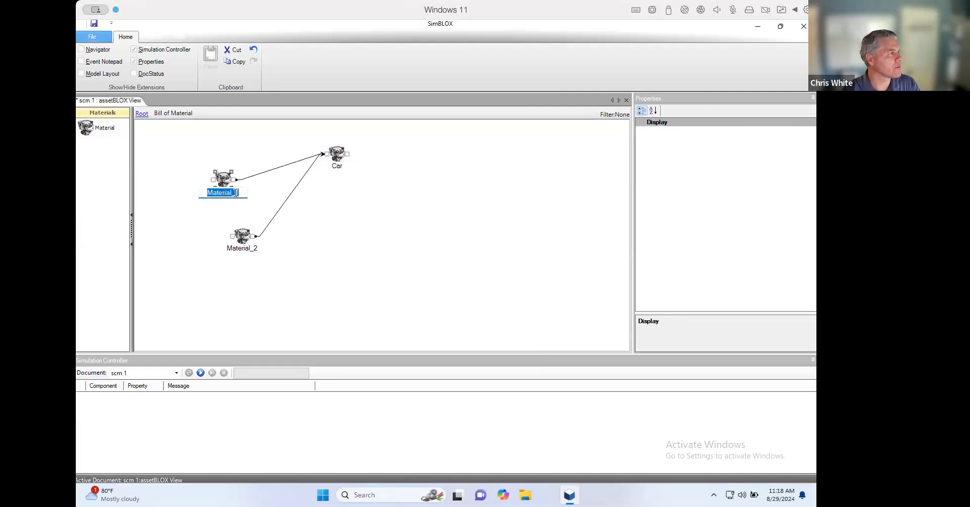
type("E")
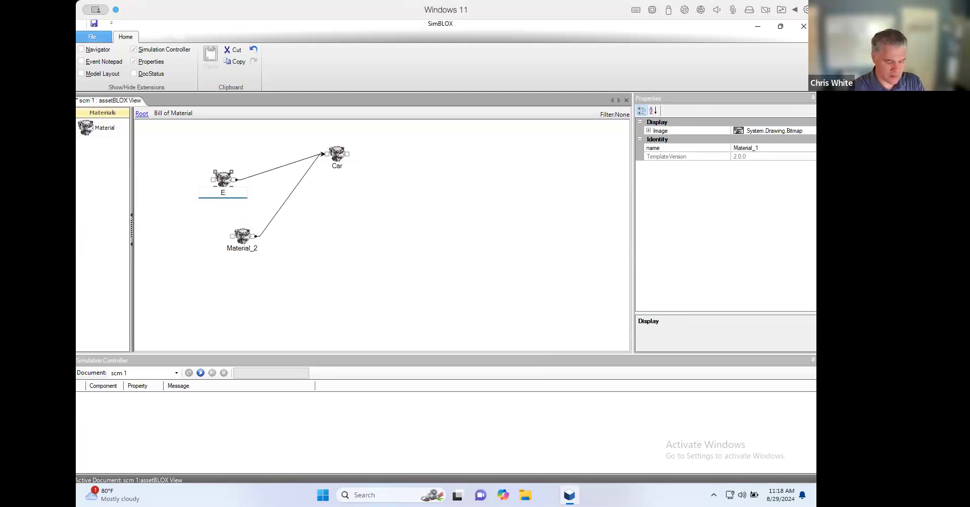
type("Ngine")
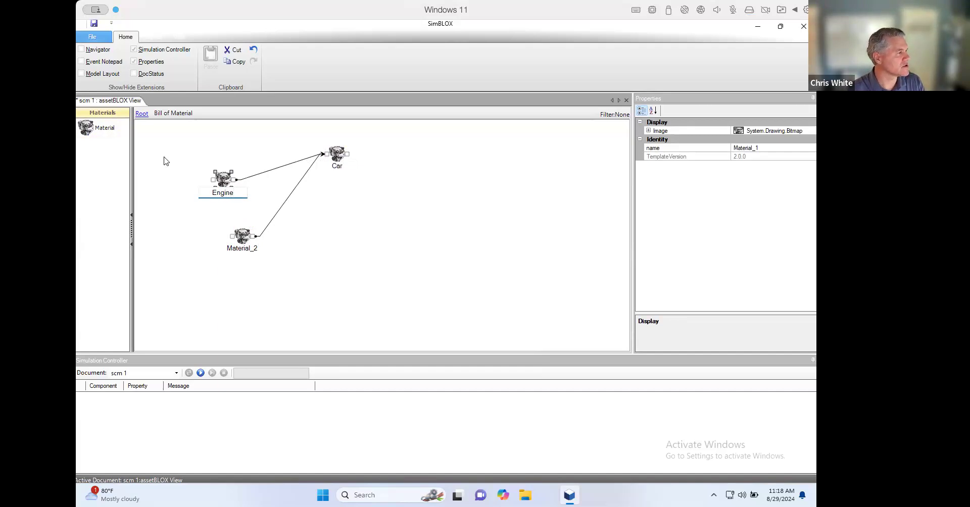
double_click(230, 249)
type("Tire")
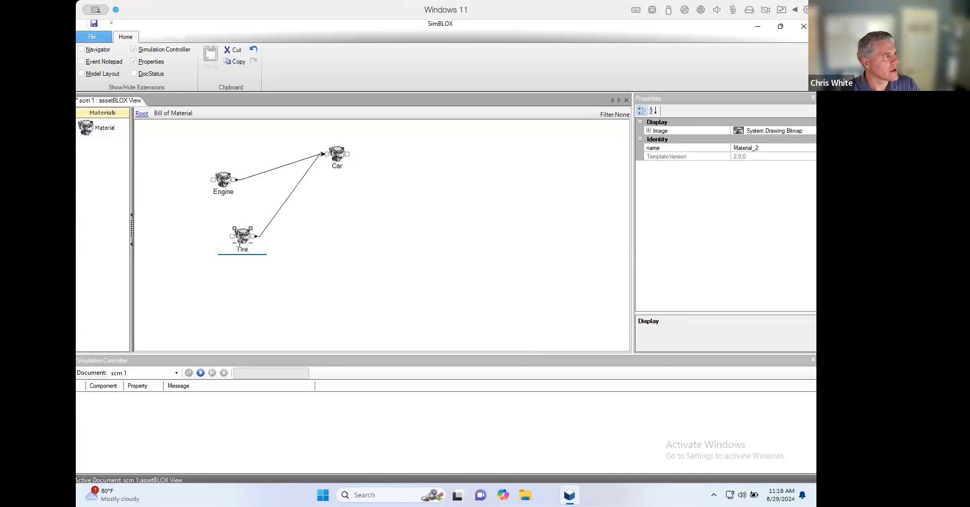
- Edit the quantity per parent of the dependency from Tire to Car
left_click(271, 224)
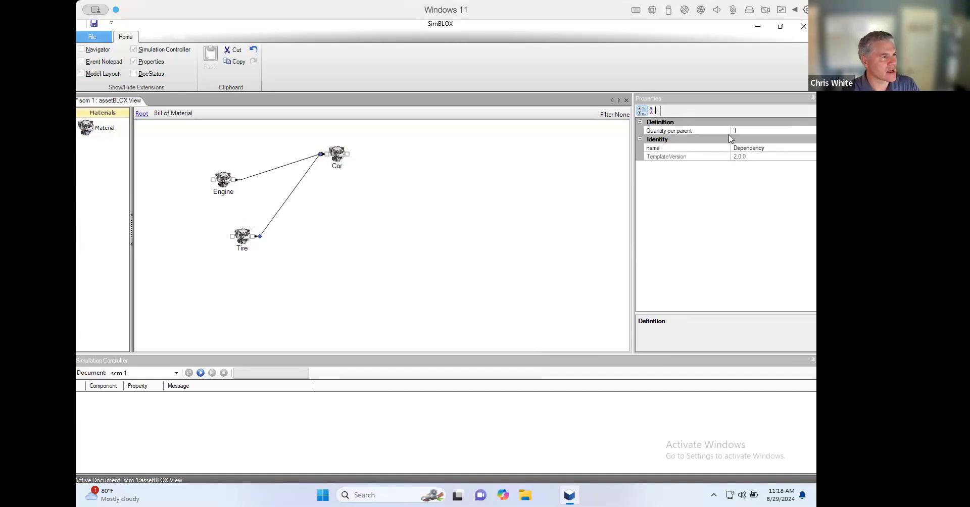
left_click(744, 131)
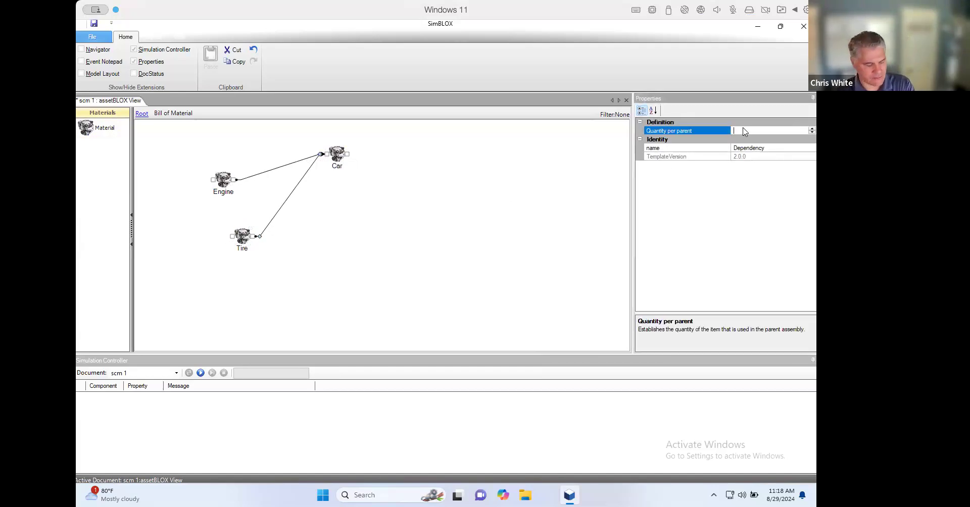
left_click(486, 237)
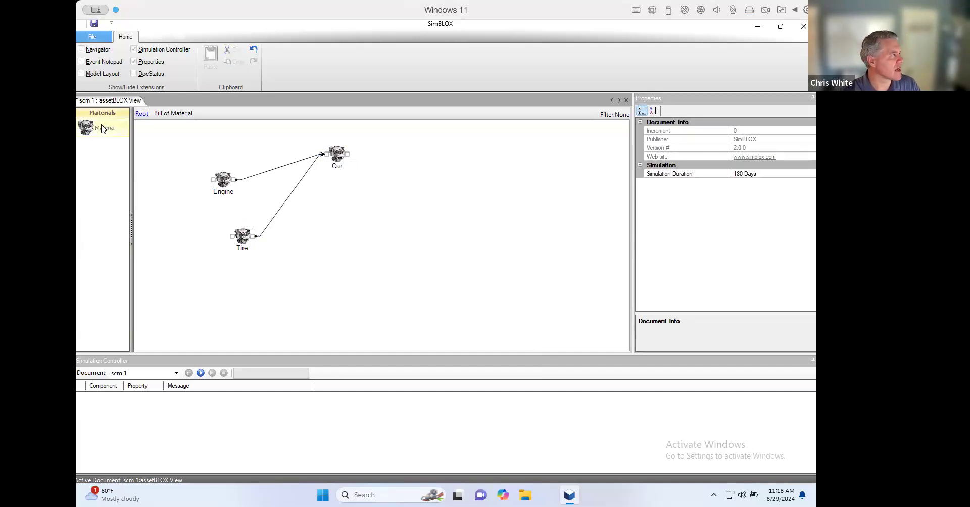
- Add another material below Engine, link it as an input to Engine and name it Pistons
left_click(187, 216)
left_click_drag(197, 217, 211, 190)
left_click(196, 230)
type("Ps")
type("stons")
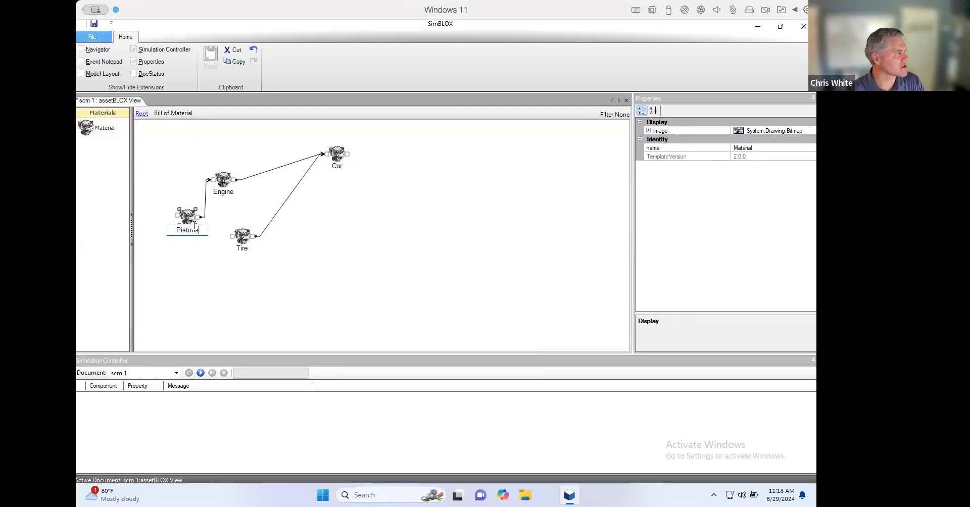
key("Return")
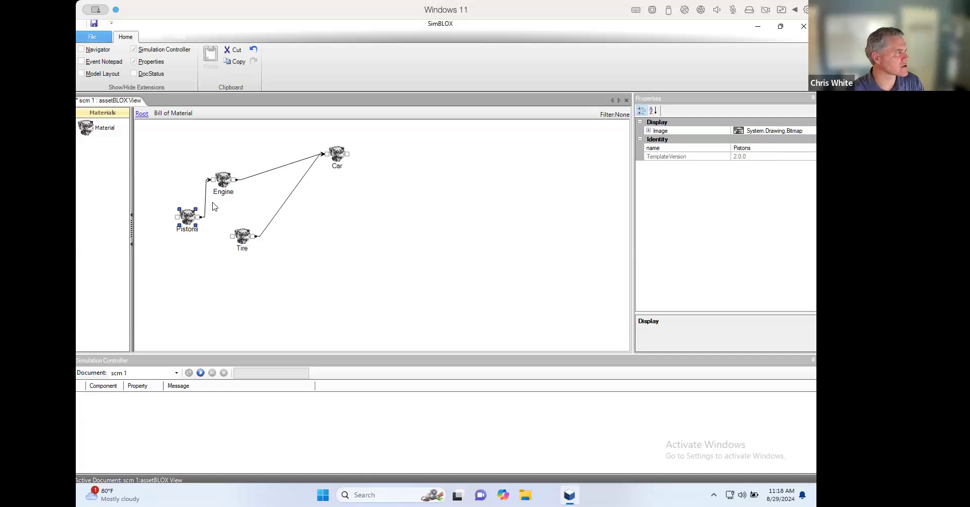
- Edit the quantity per parent of the dependency from Pistons to Engine
left_click(206, 206)
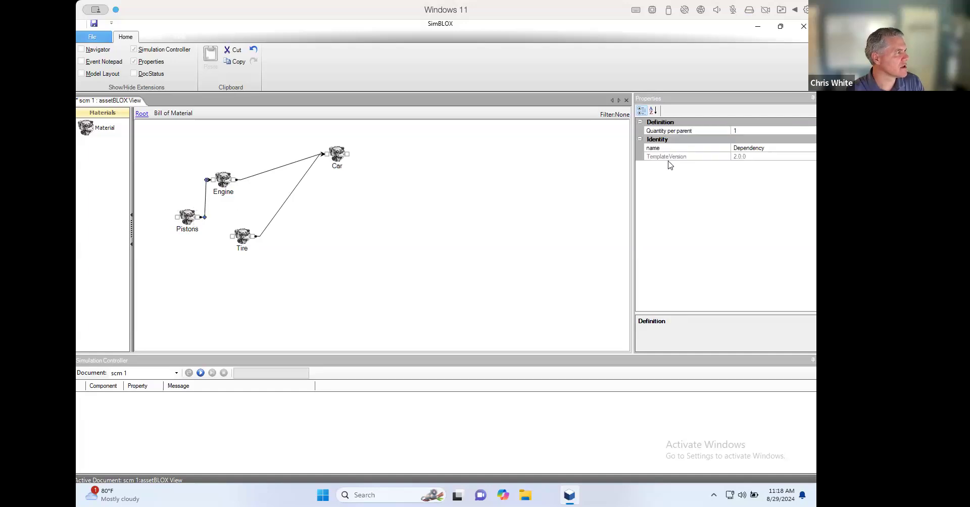
left_click(778, 132)
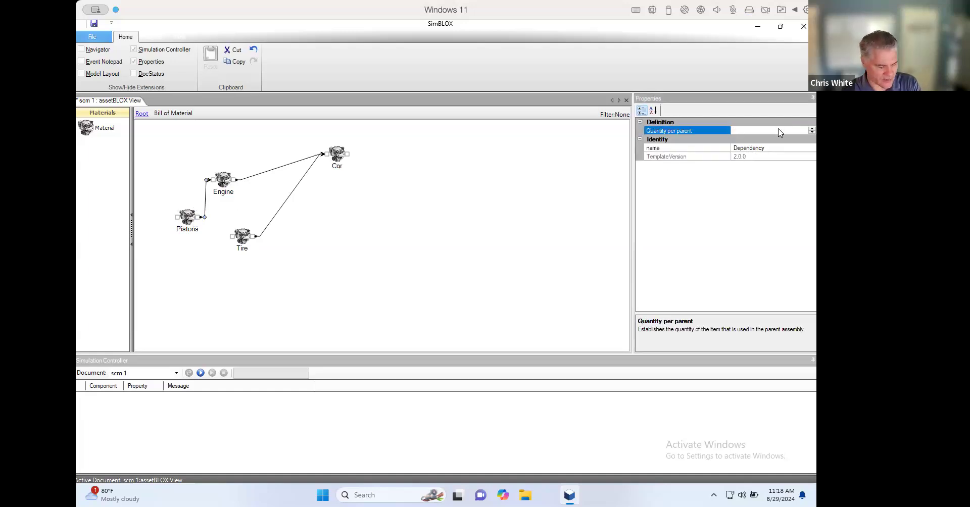
left_click(462, 237)
- Move the Pistons material slightly away from Tire and select the dependency from Engine to Car
left_click_drag(185, 220, 174, 221)
left_click(248, 180)
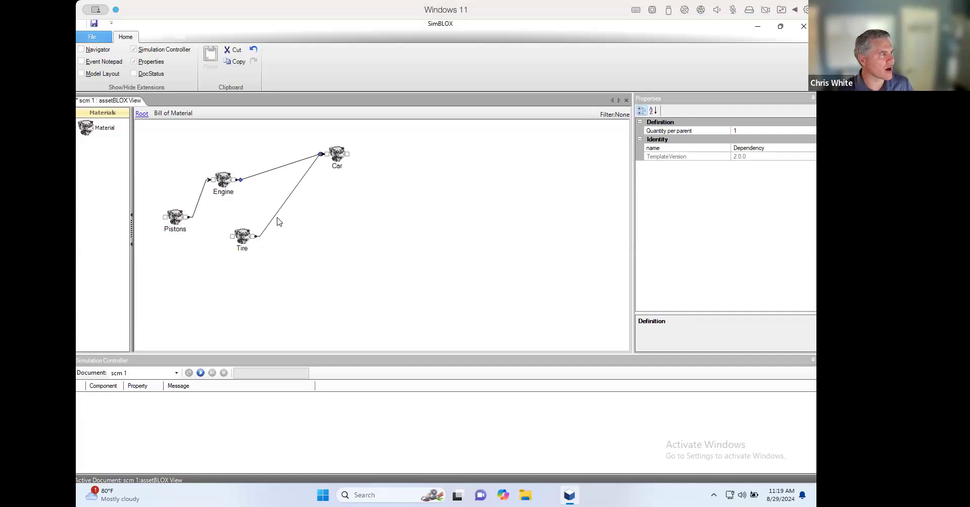
- Return to the root model, add an MTS facility feeding the MTO, and associate it with the Pistons material
left_click(140, 116)
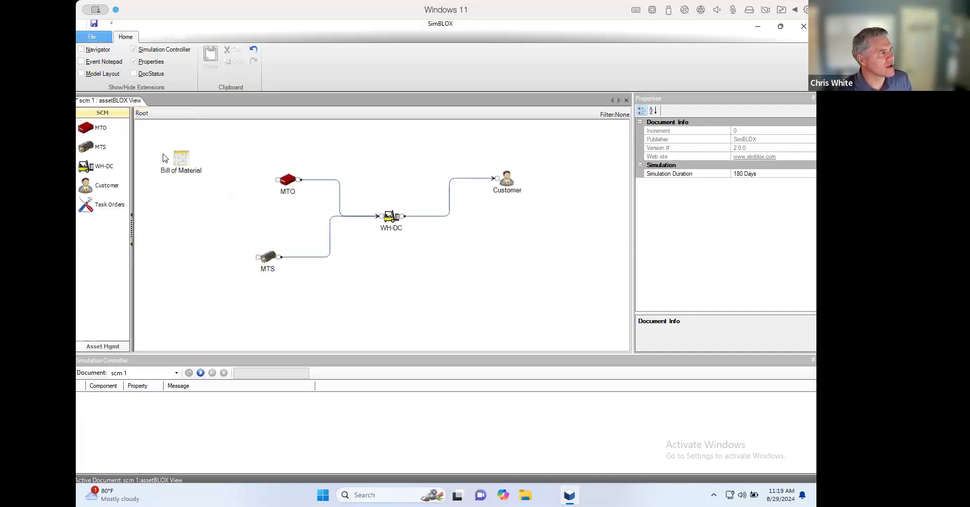
left_click_drag(119, 160, 277, 179)
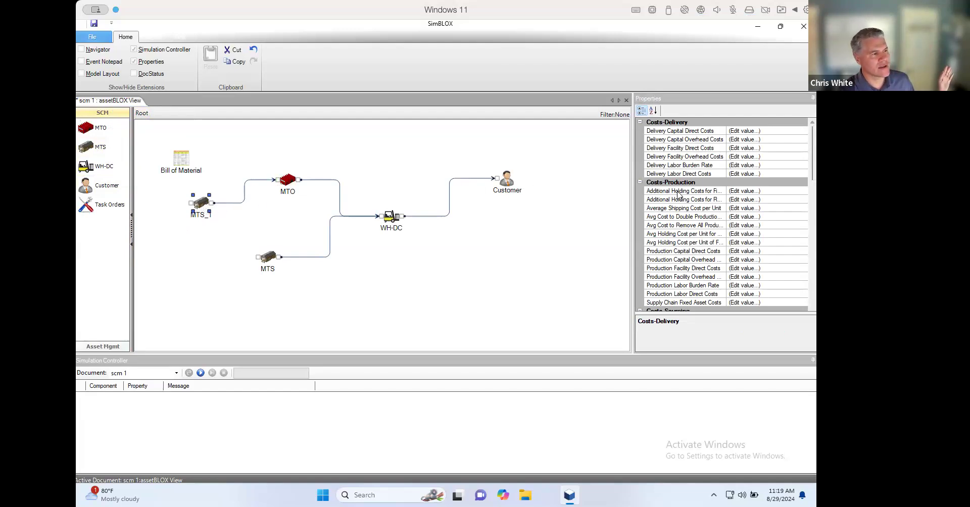
left_click_drag(813, 177, 814, 246)
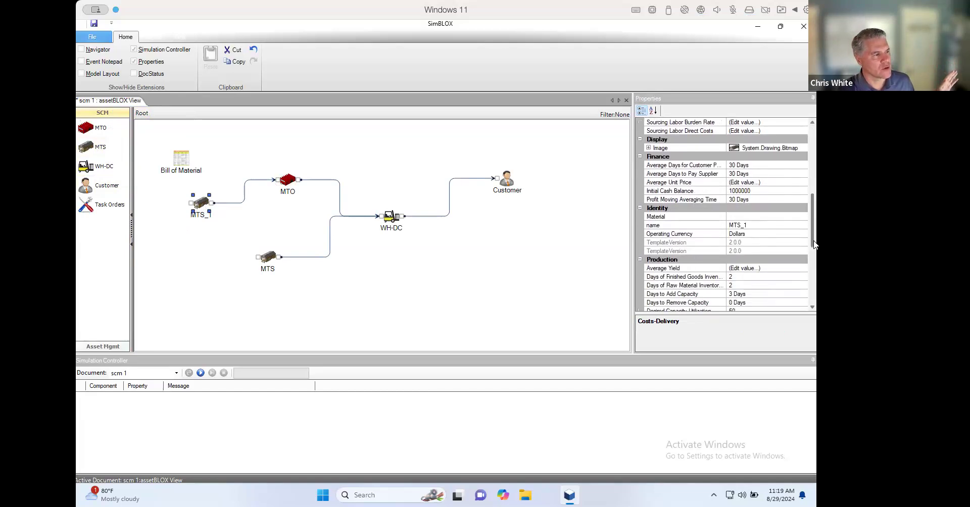
left_click(793, 218)
left_click(803, 217)
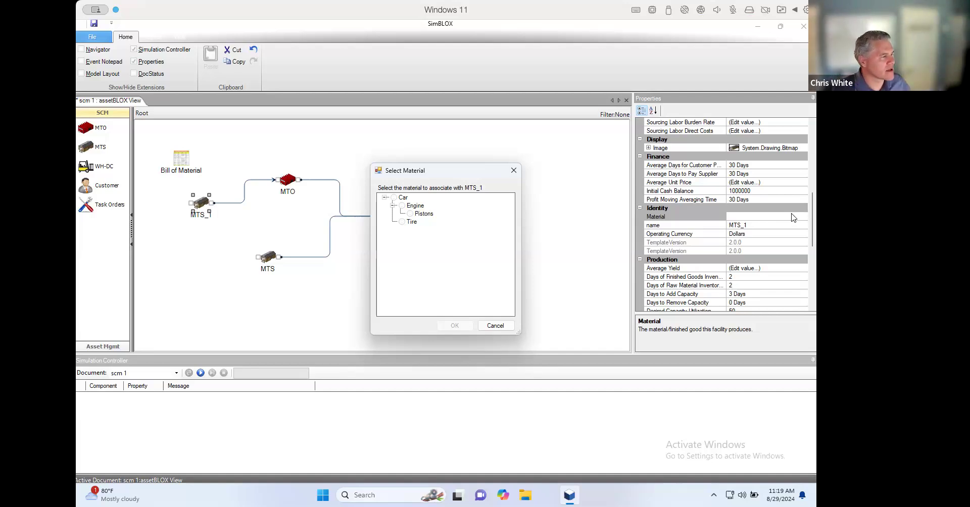
left_click(411, 214)
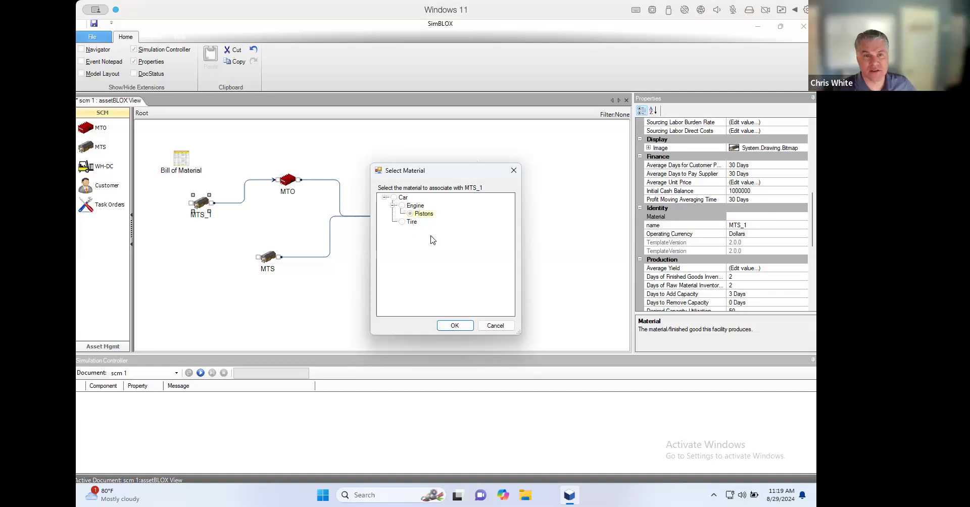
left_click(455, 325)
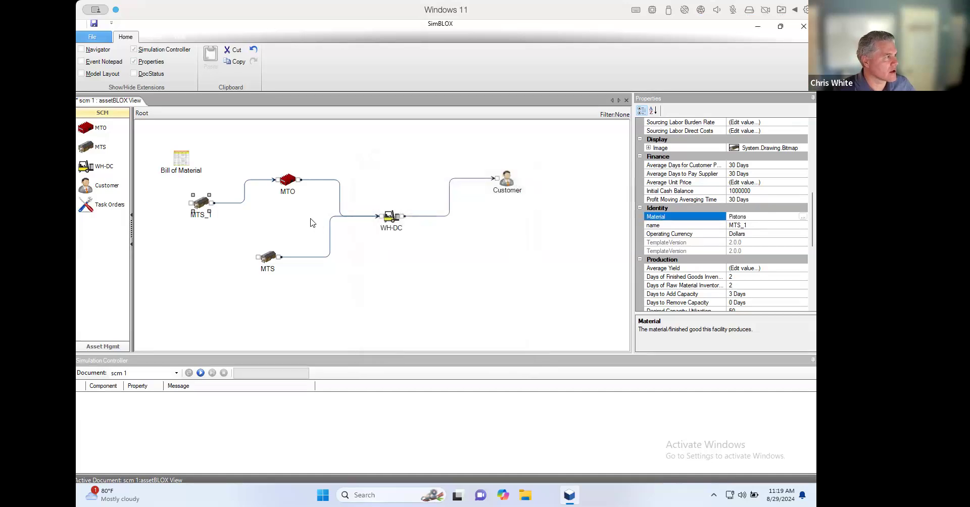
- Rename the new MTS facility that feeds the MTO as Piston company
left_click(203, 217)
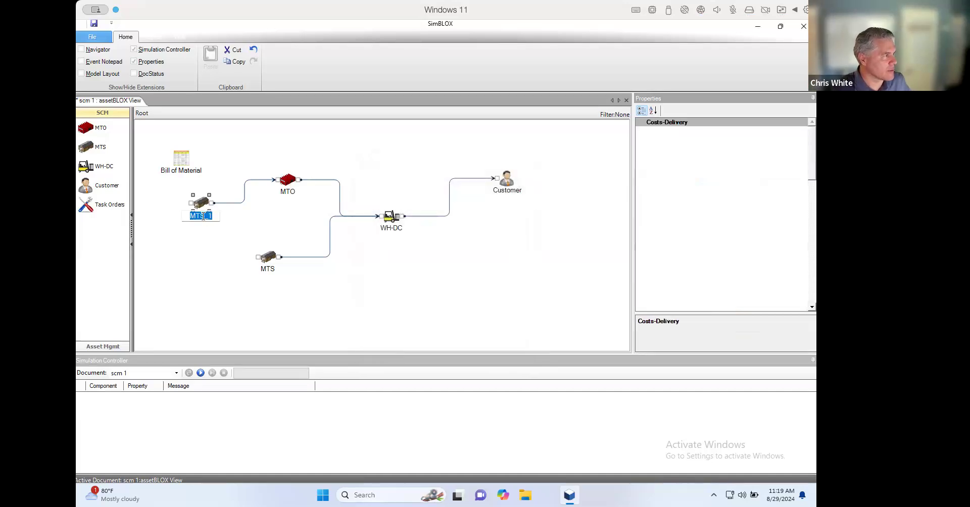
type("Piston company")
key("Return")
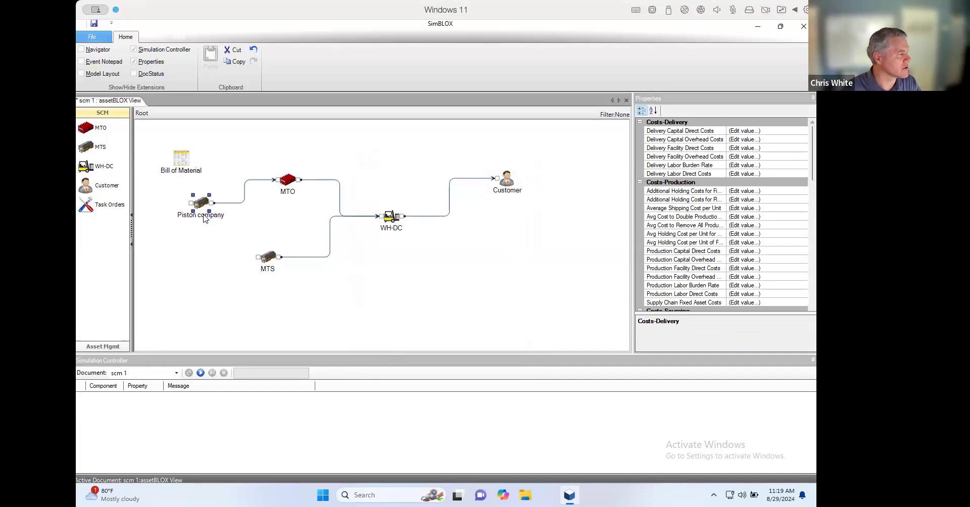
- Rename the MTO facility supplied by Piston company as Engine company
left_click(286, 199)
left_click(285, 199)
type("Engi")
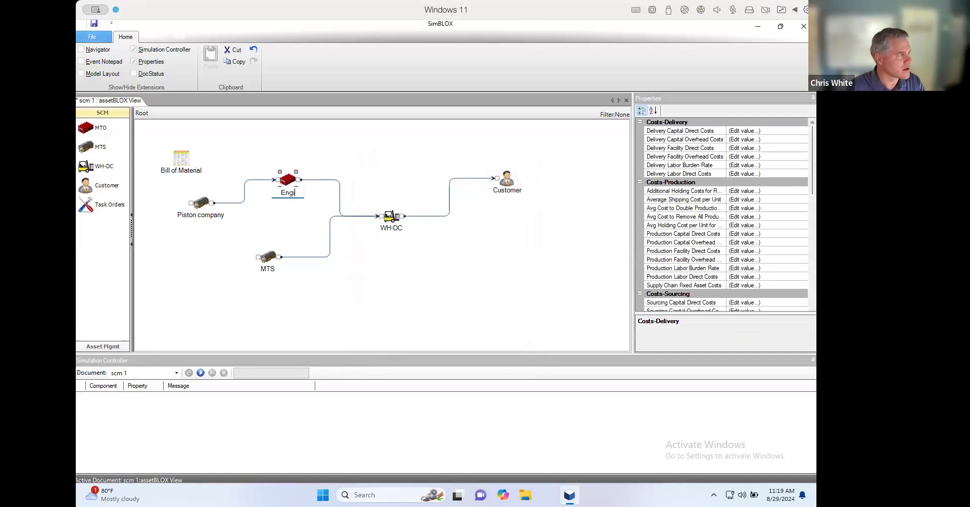
type("ne compan")
type("y")
key("Return")
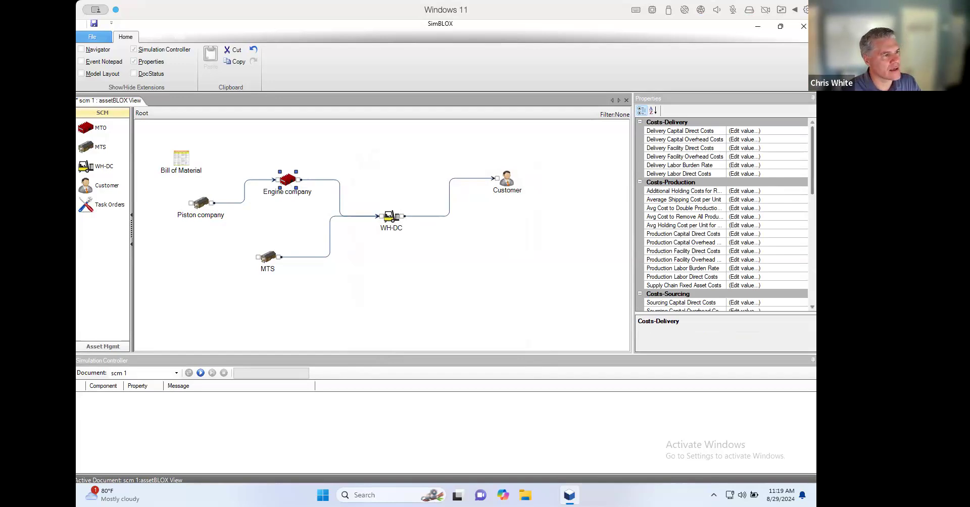
- Associate the Engine material with the Engine company facility
left_click_drag(814, 185, 816, 273)
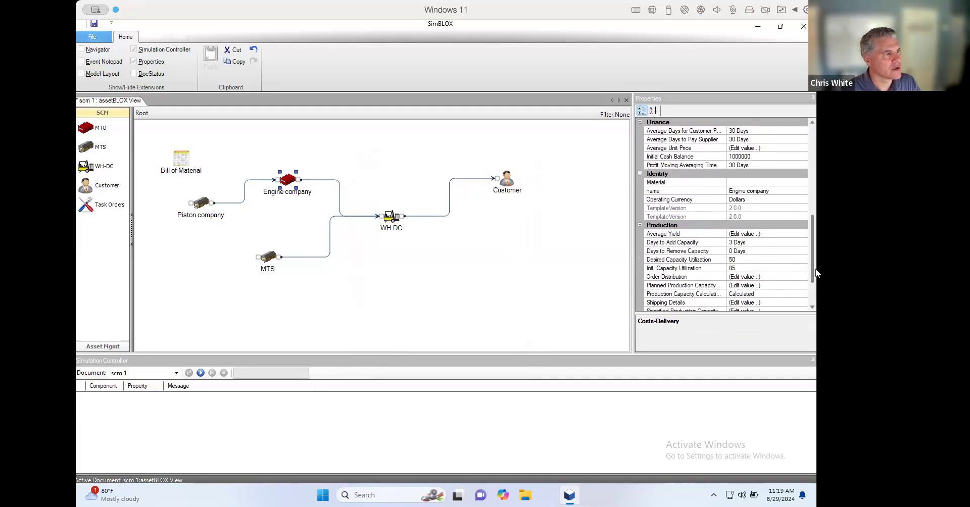
left_click(765, 183)
left_click(802, 182)
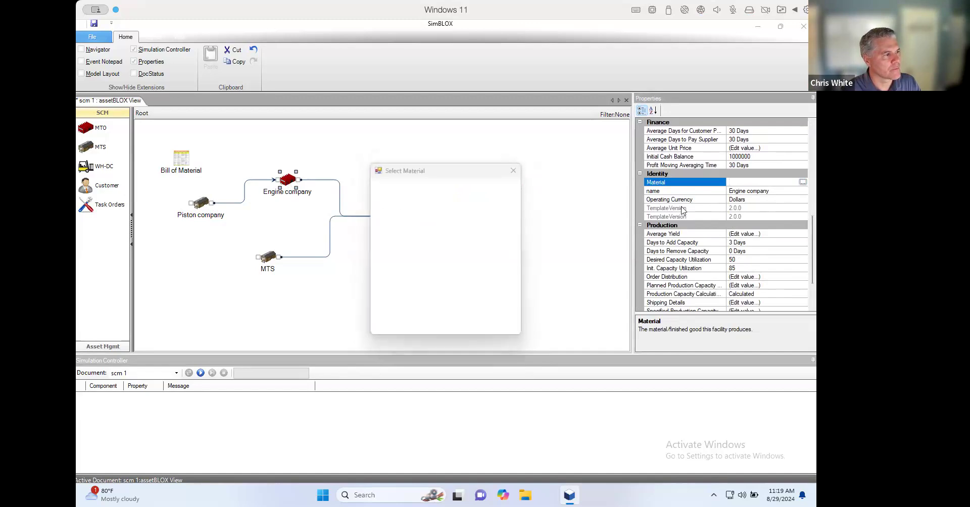
left_click(402, 206)
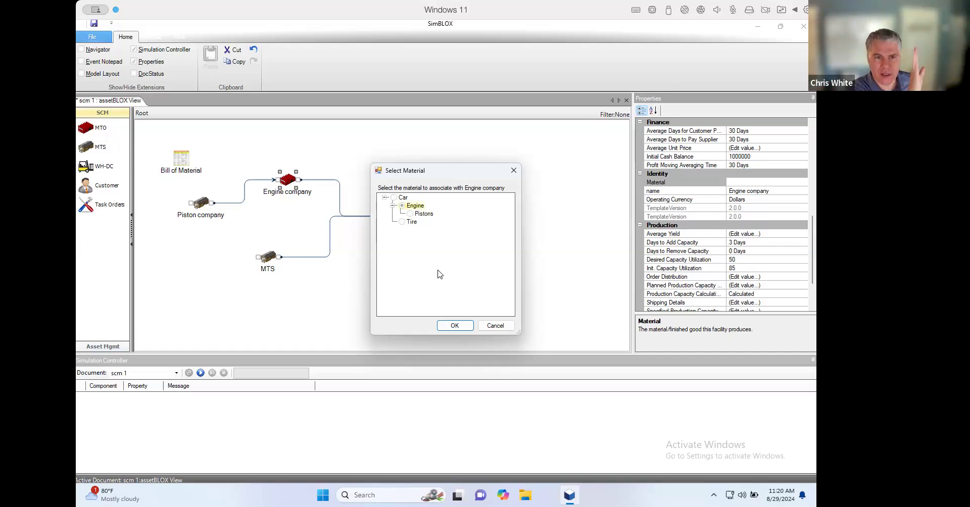
left_click(456, 325)
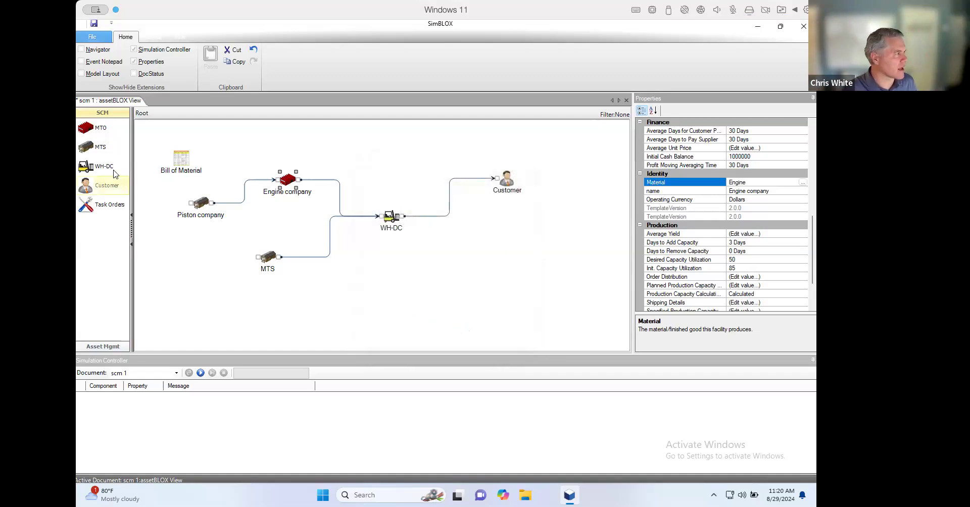
- Add a second MTS facility above Piston company, link it to Engine company and associate it with the Pistons material
left_click(210, 155)
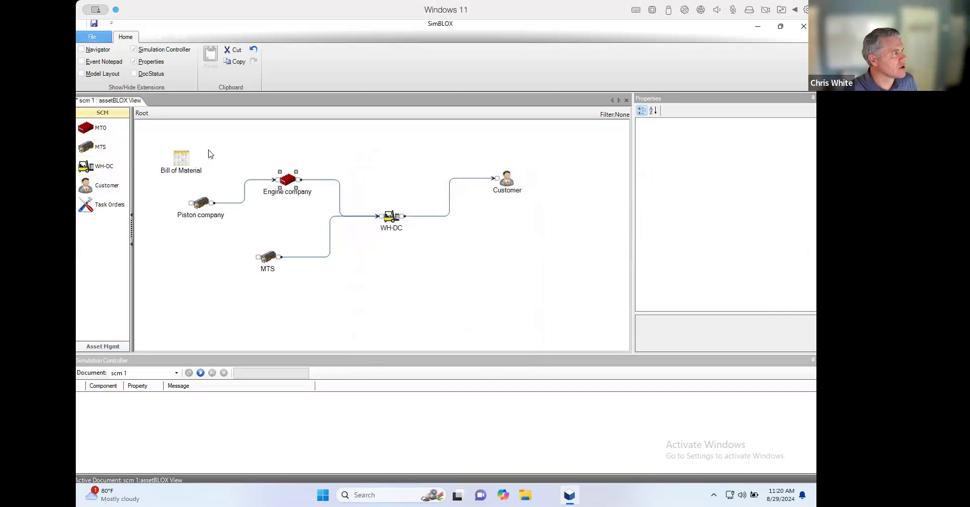
left_click_drag(215, 146, 277, 180)
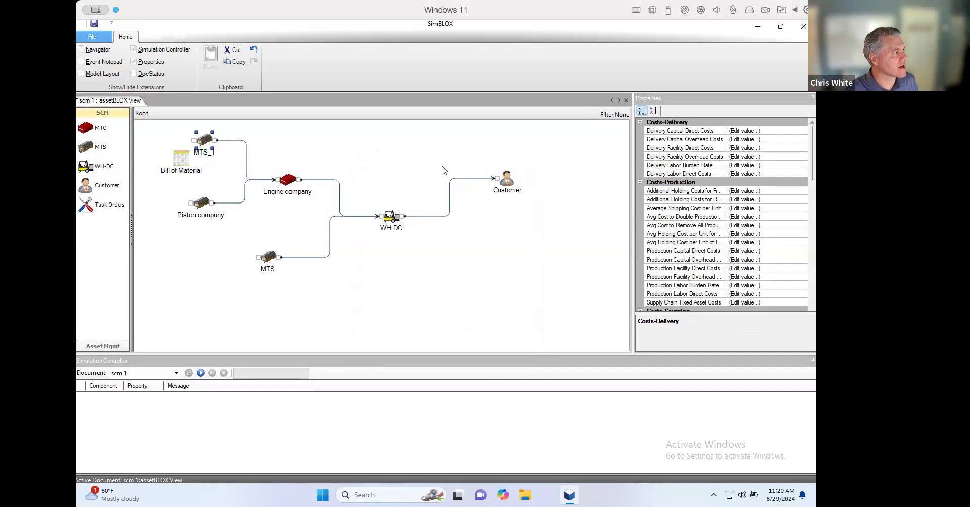
left_click_drag(813, 166, 812, 246)
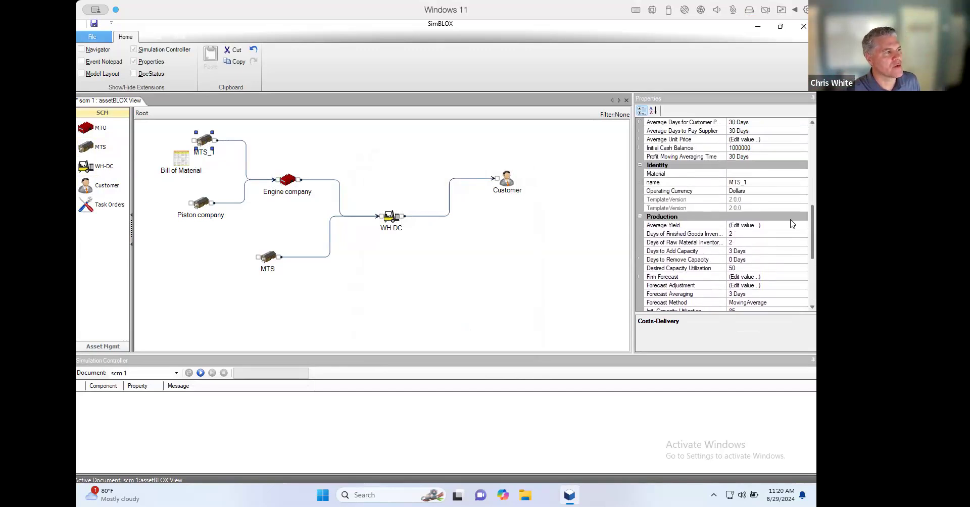
left_click(744, 173)
left_click(803, 174)
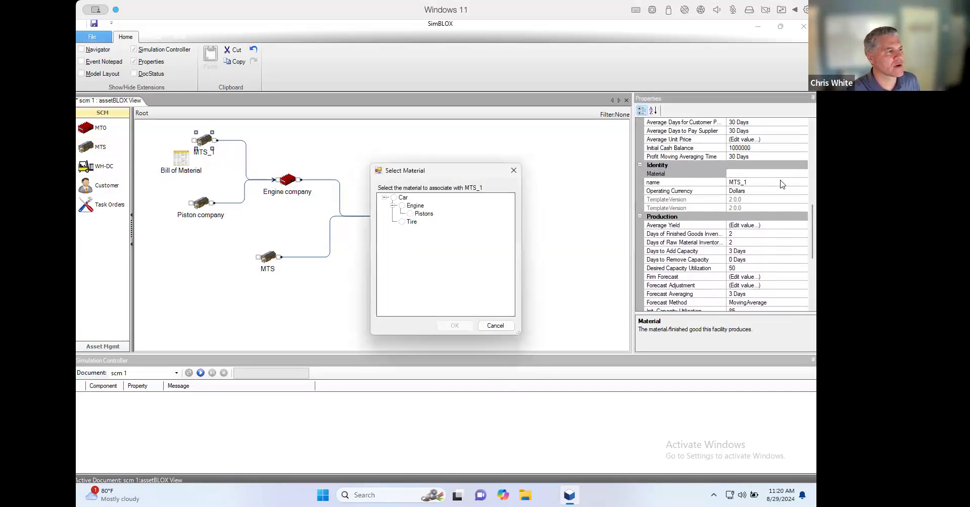
left_click(411, 214)
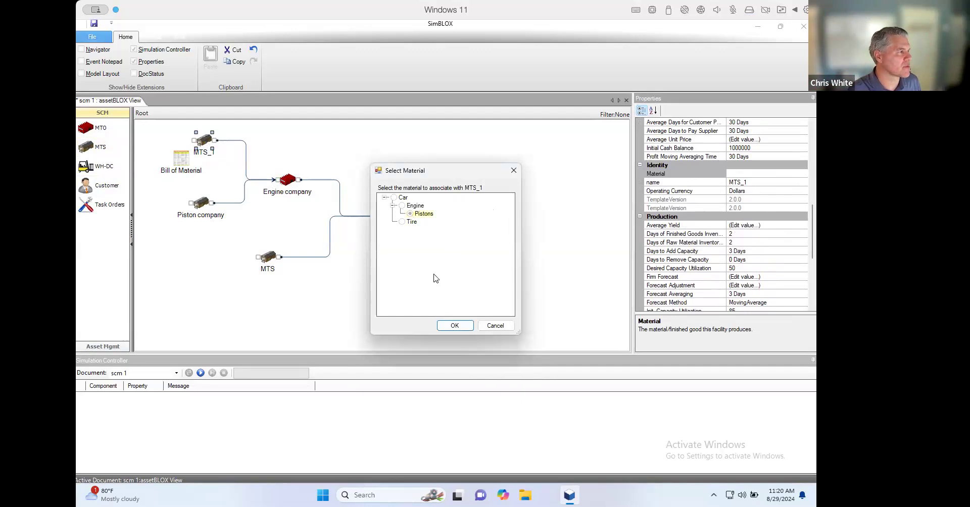
left_click(453, 326)
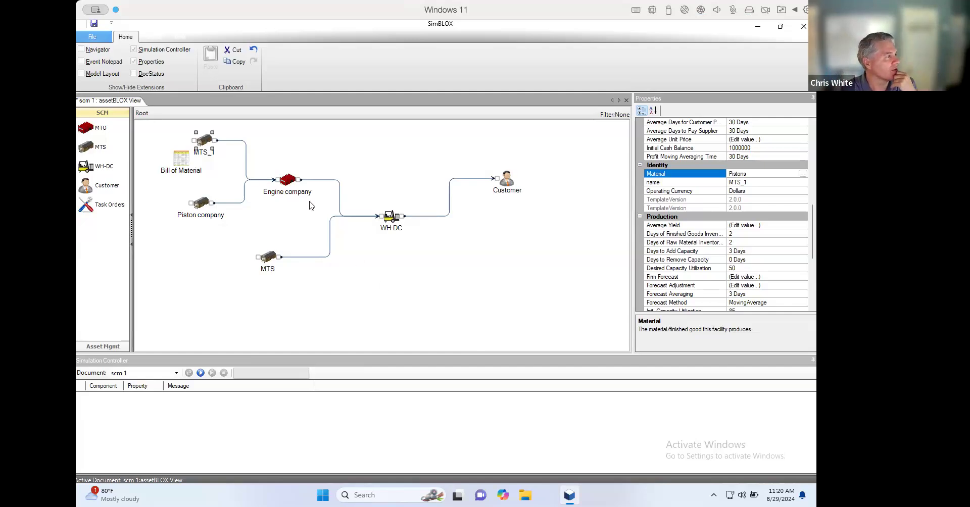
- In Engine company's order distribution, set the initial share of Pistons orders to 50% for Piston company and 50% for MTS_1
left_click(289, 183)
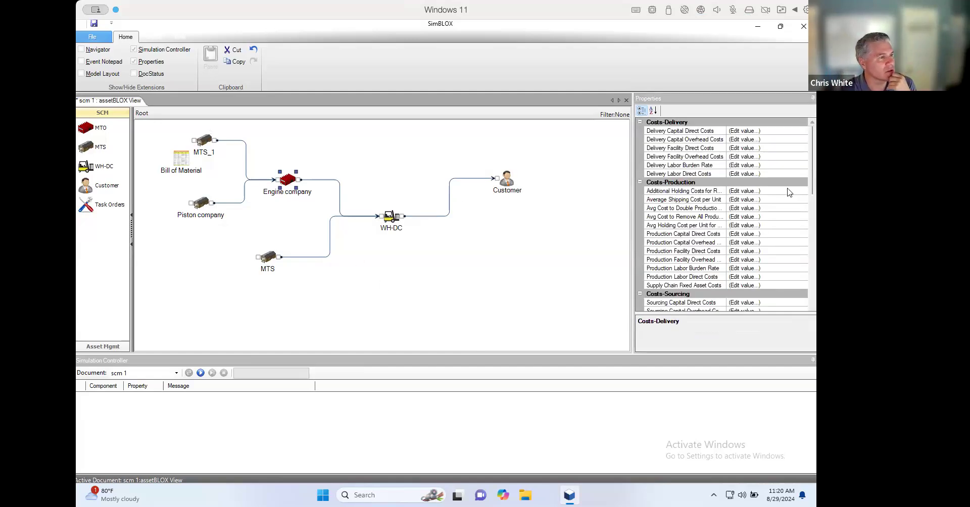
left_click_drag(813, 175, 811, 272)
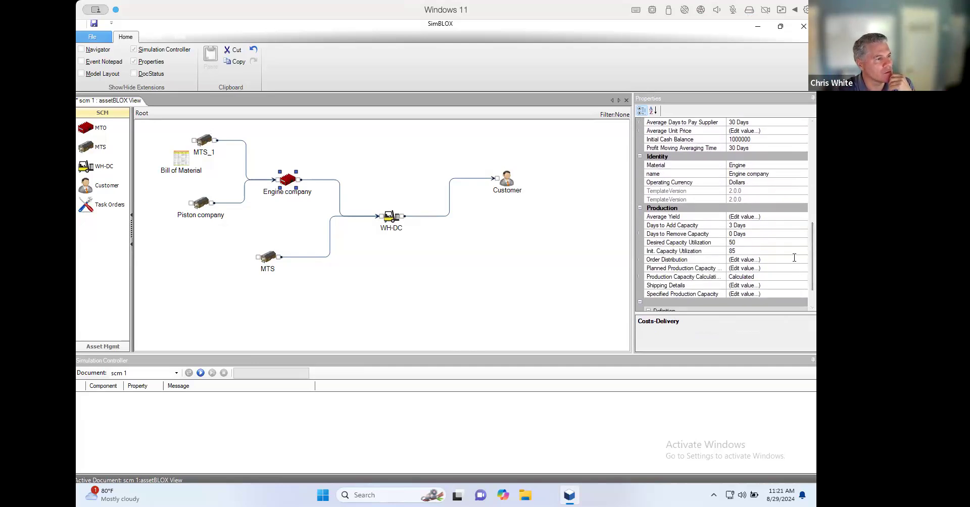
left_click(800, 260)
left_click(803, 259)
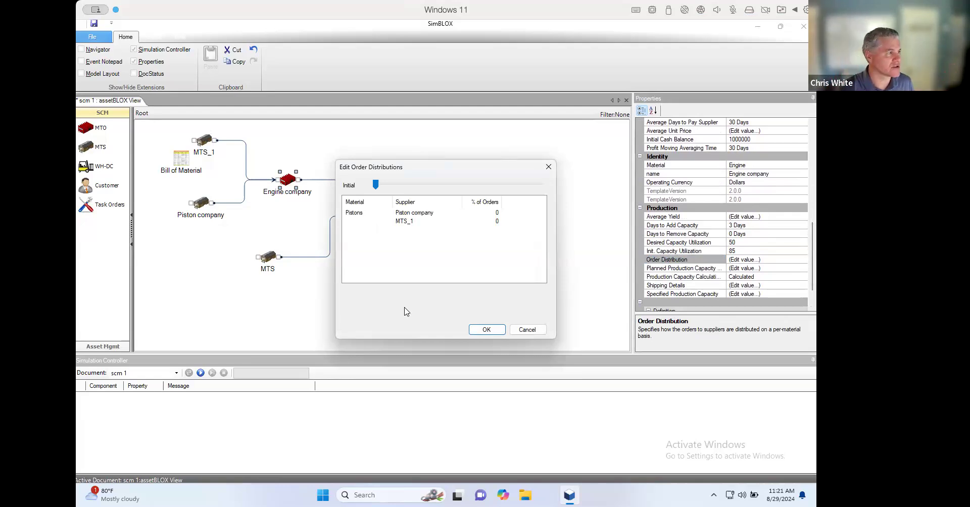
left_click(480, 213)
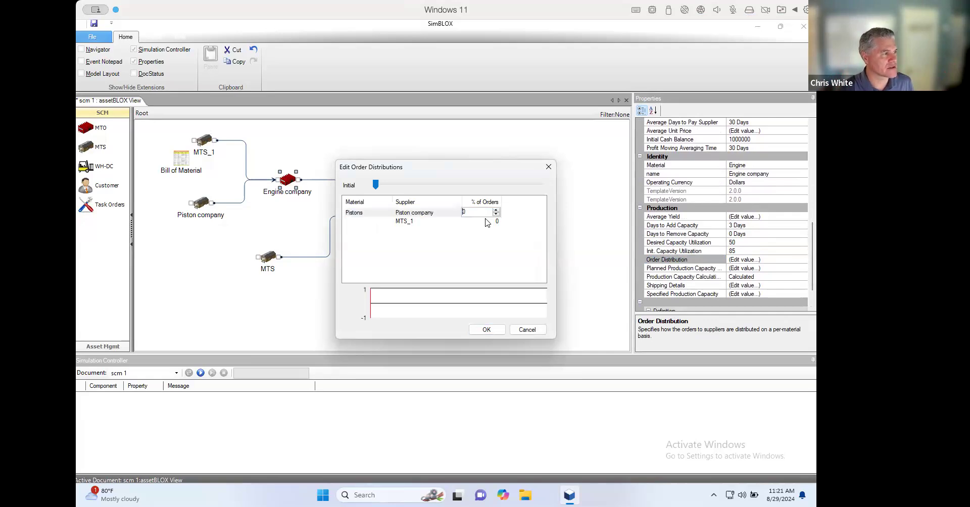
type("5")
left_click(482, 221)
type("5")
left_click(482, 237)
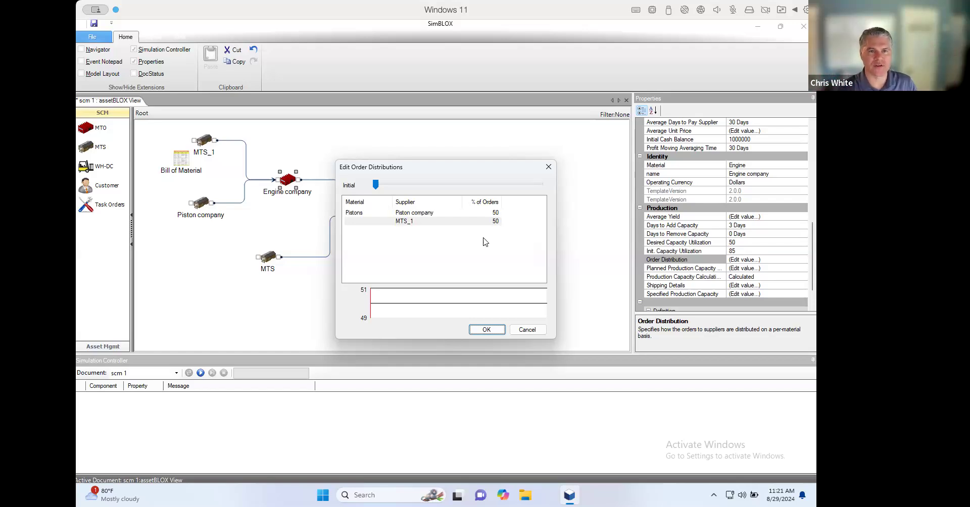
- From Day 30, set the share of Pistons orders to 70% for Piston company and 30% for MTS_1
left_click_drag(375, 185, 403, 187)
left_click(472, 213)
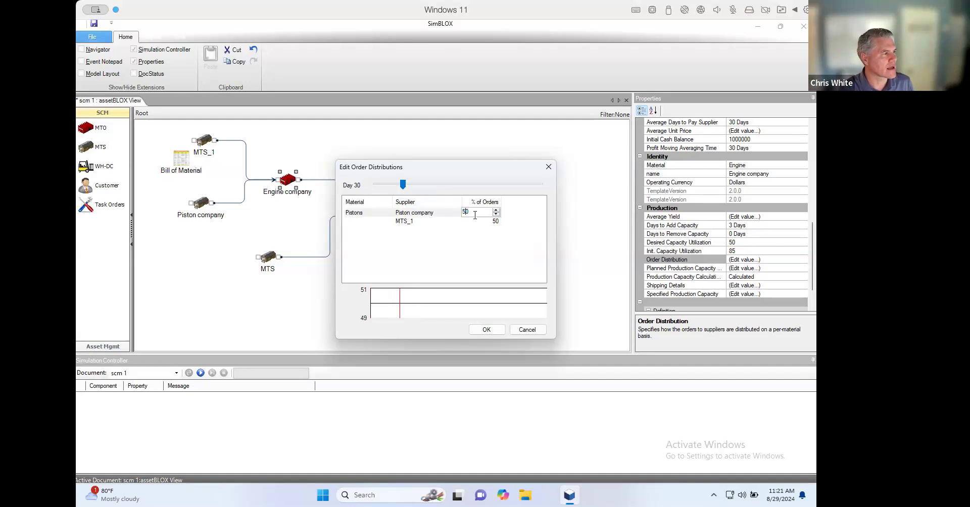
key("BackSpace")
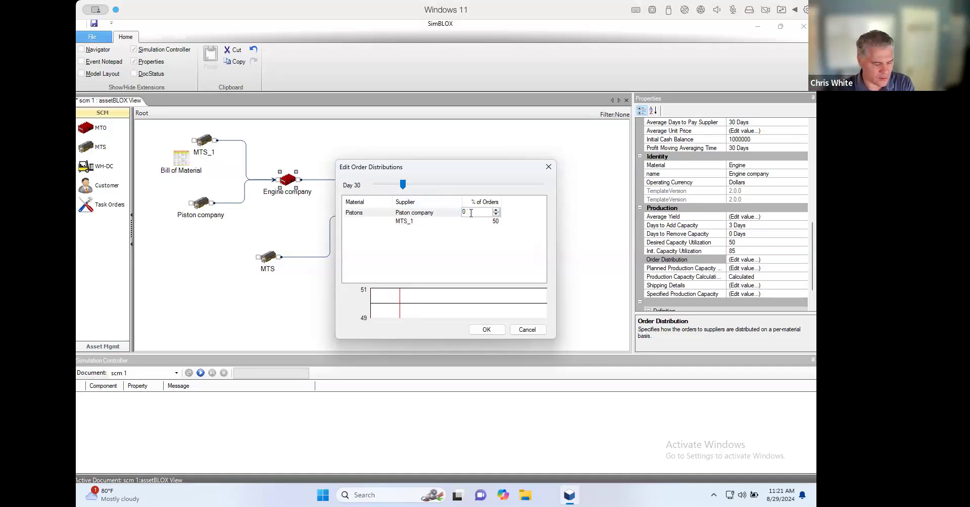
type("7")
left_click(465, 221)
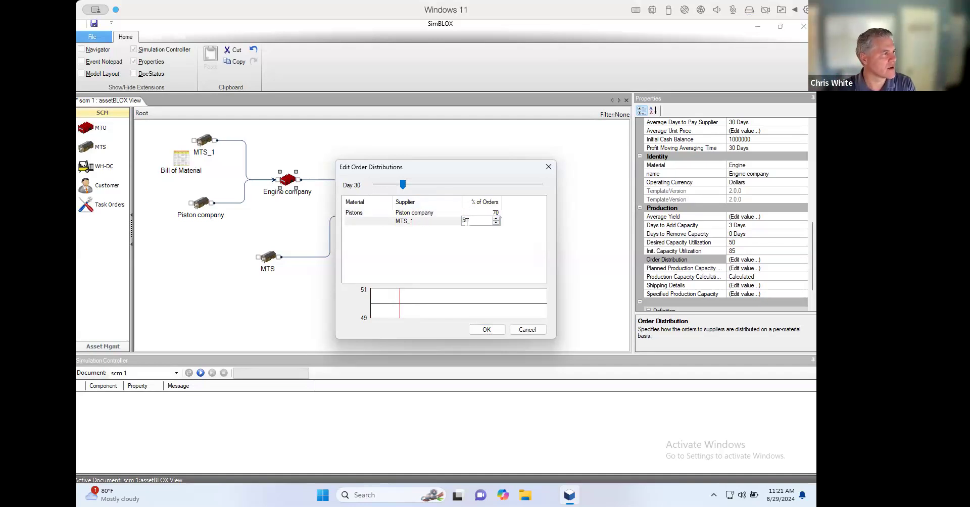
key("BackSpace")
type("3")
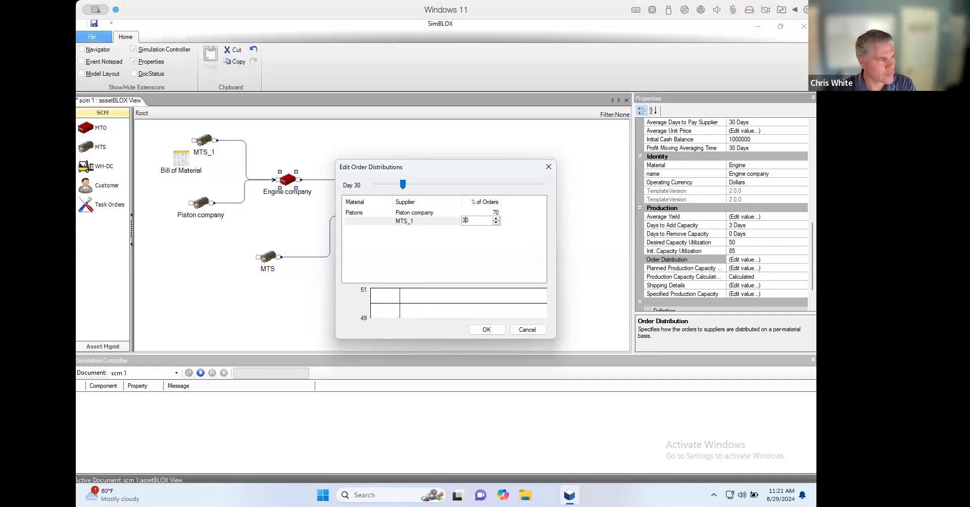
left_click(496, 330)
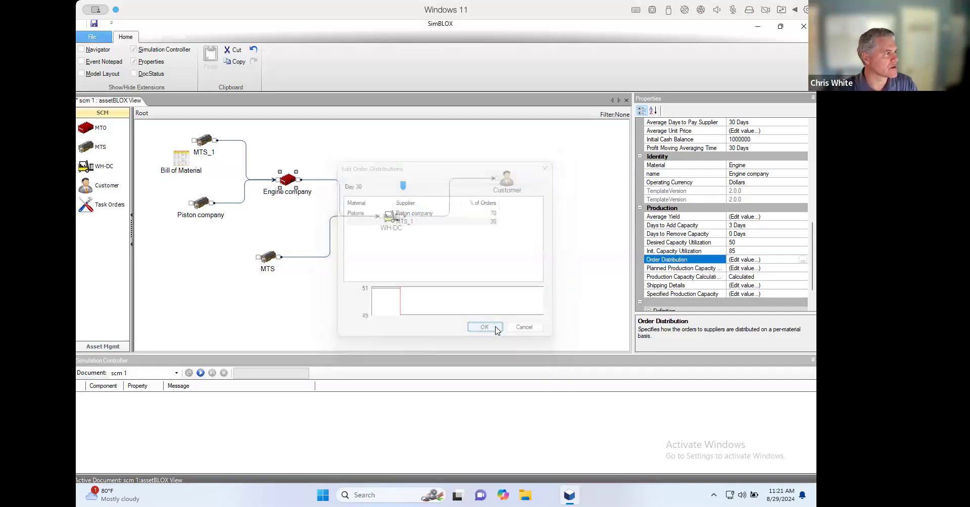
- Reopen Engine company's order distribution and check how Pistons orders are split between suppliers up to Day 46
left_click(802, 260)
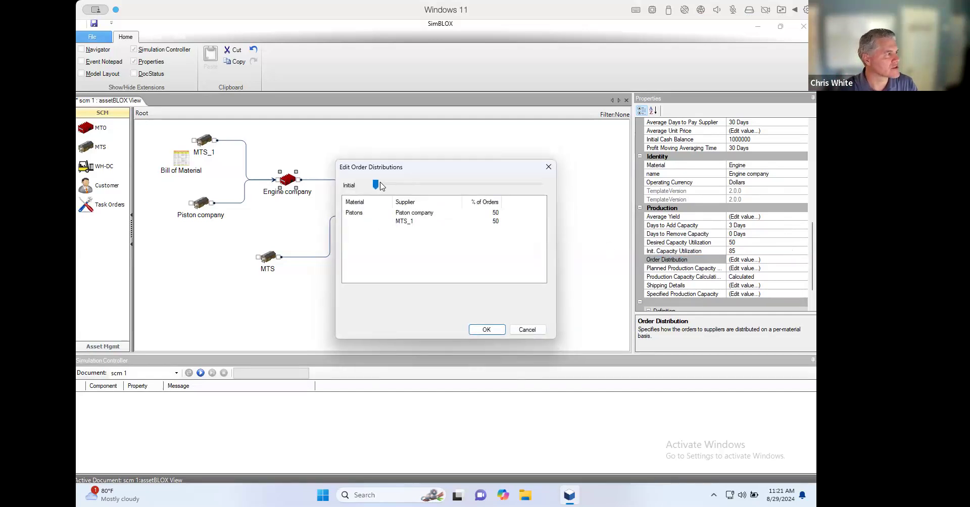
left_click_drag(376, 185, 420, 190)
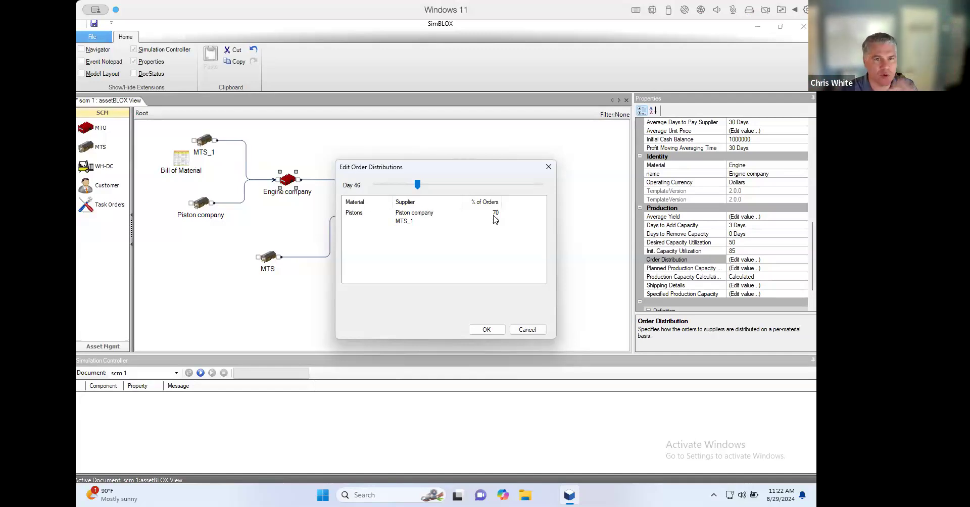
left_click(496, 331)
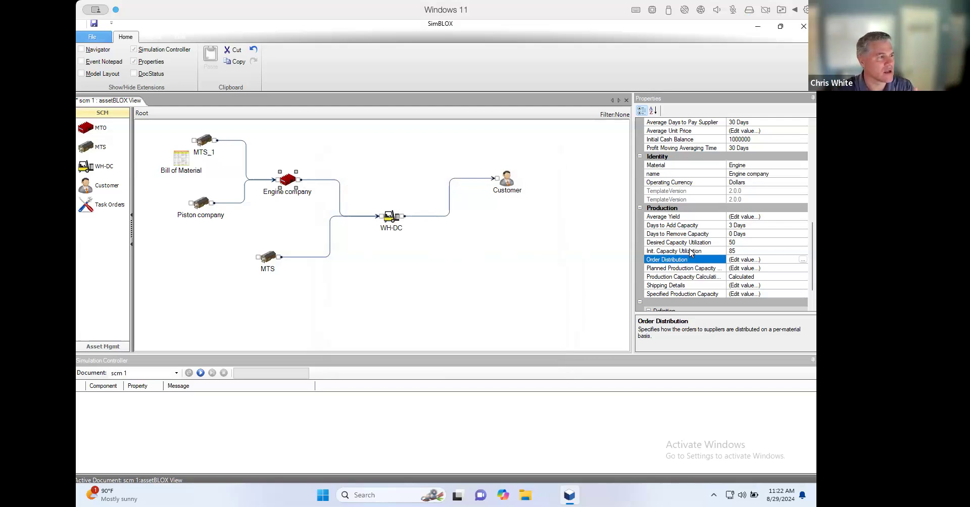
- Add a separate MTO facility in the empty area below WH-DC and Customer
left_click_drag(813, 245, 810, 210)
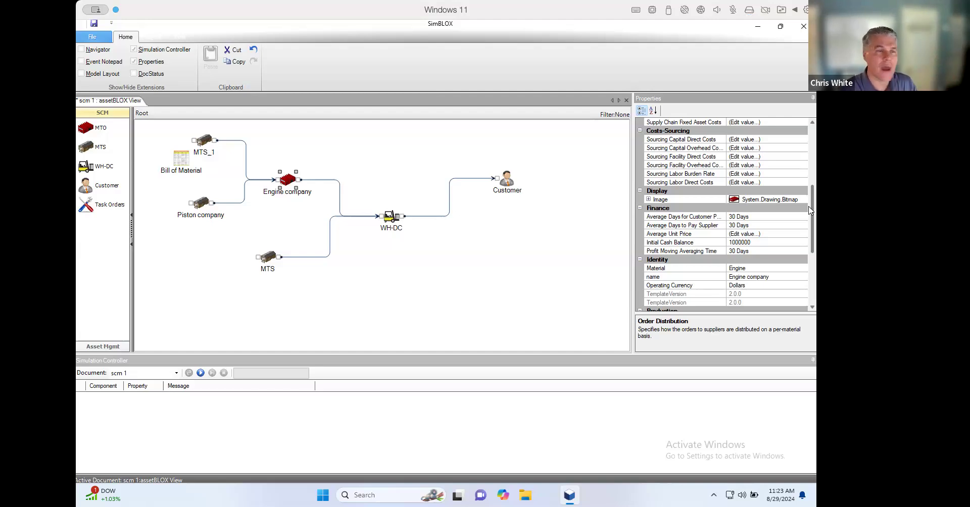
left_click_drag(87, 130, 459, 299)
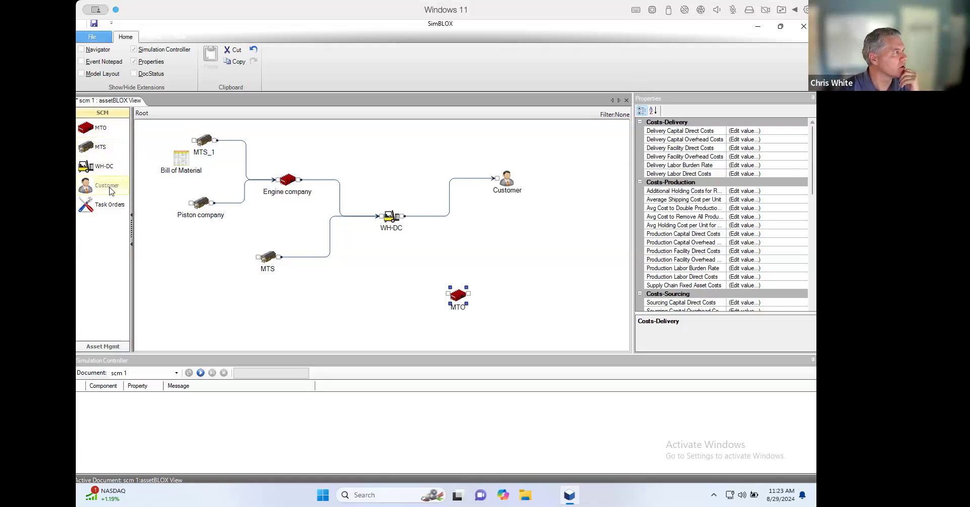
- Add a second Customer between MTS and the unconnected MTO facility, and connect the output of MTS to it
left_click_drag(371, 284, 370, 284)
left_click_drag(278, 257, 360, 283)
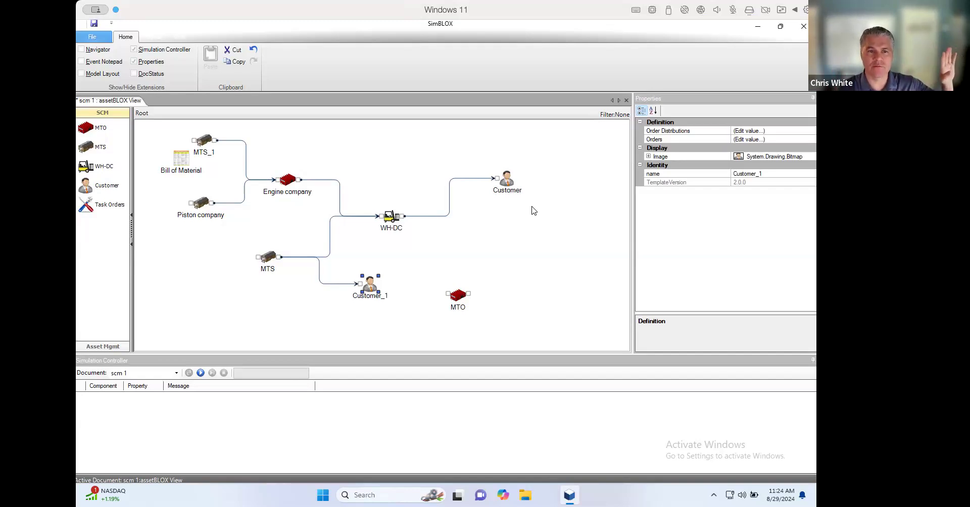
- Create a new model from the Beer Game template
left_click(102, 40)
left_click(184, 104)
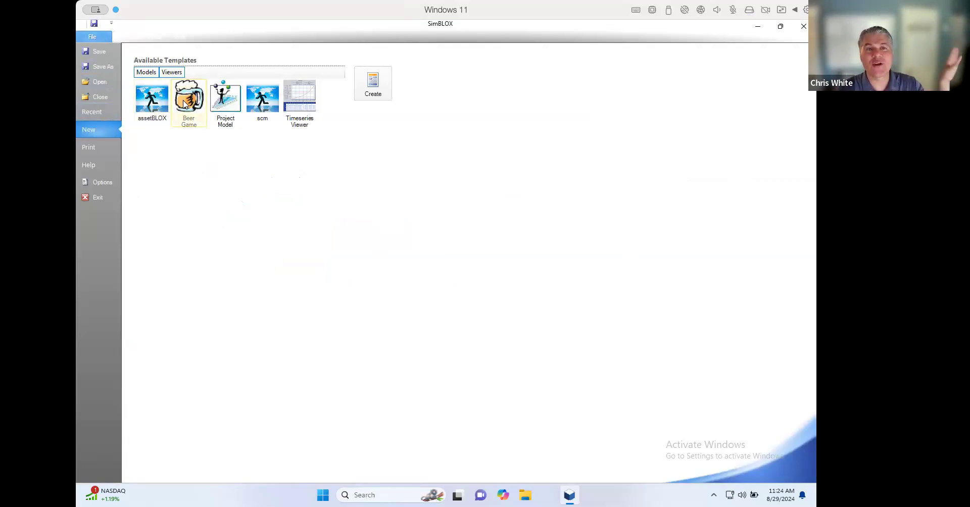
left_click(372, 82)
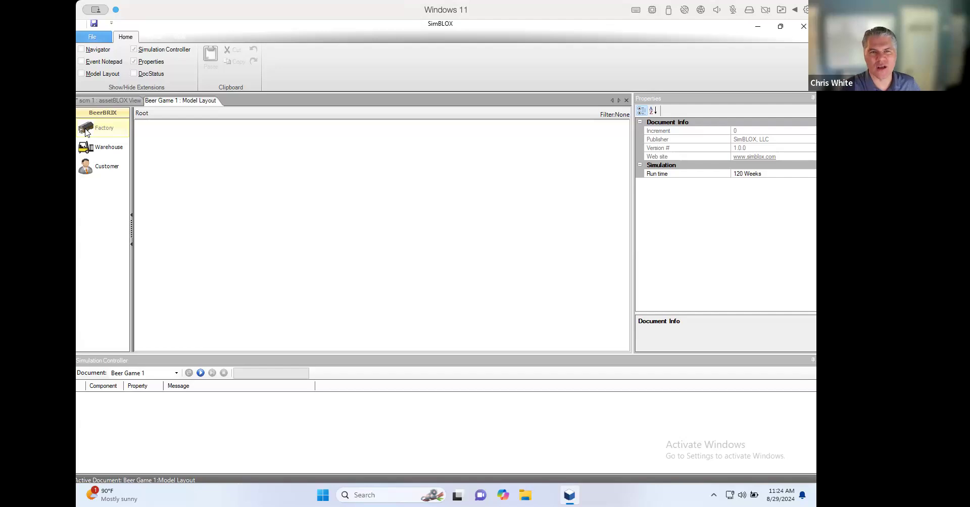
- Place a Factory in the upper part of the empty layout with a Warehouse to its lower right, and review the properties of each
left_click_drag(85, 130, 212, 157)
left_click_drag(99, 154, 282, 183)
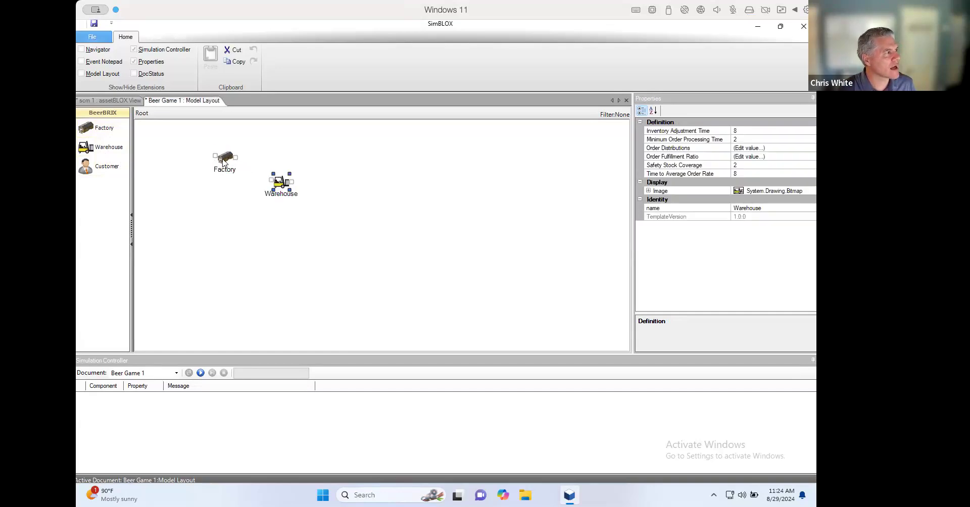
left_click(223, 161)
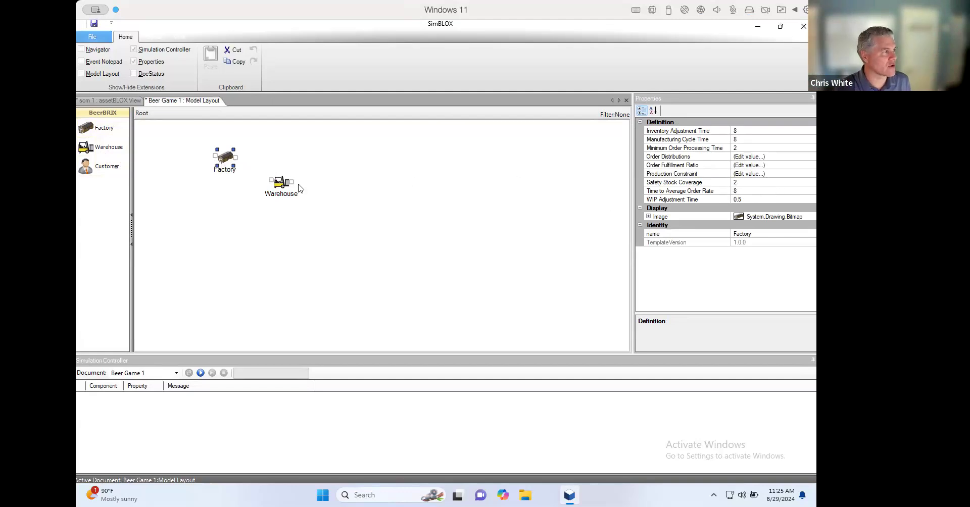
left_click(281, 186)
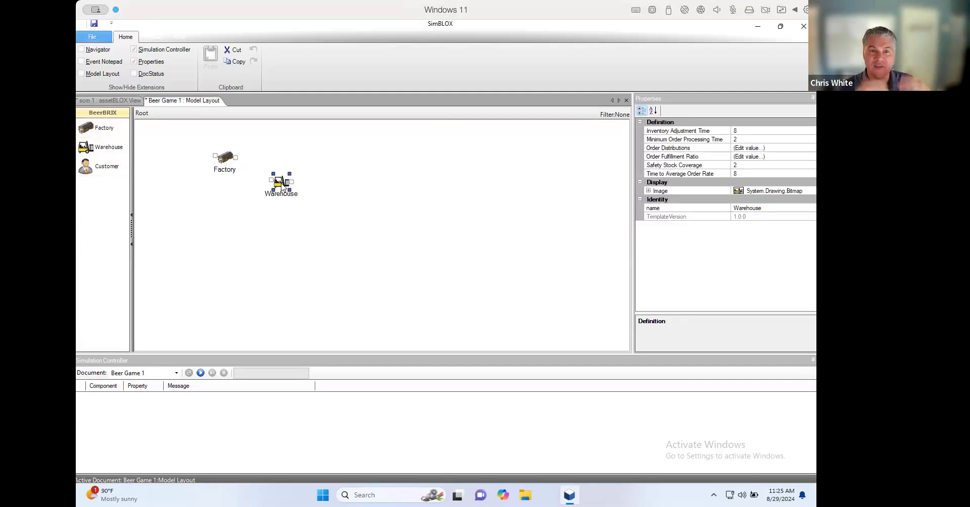